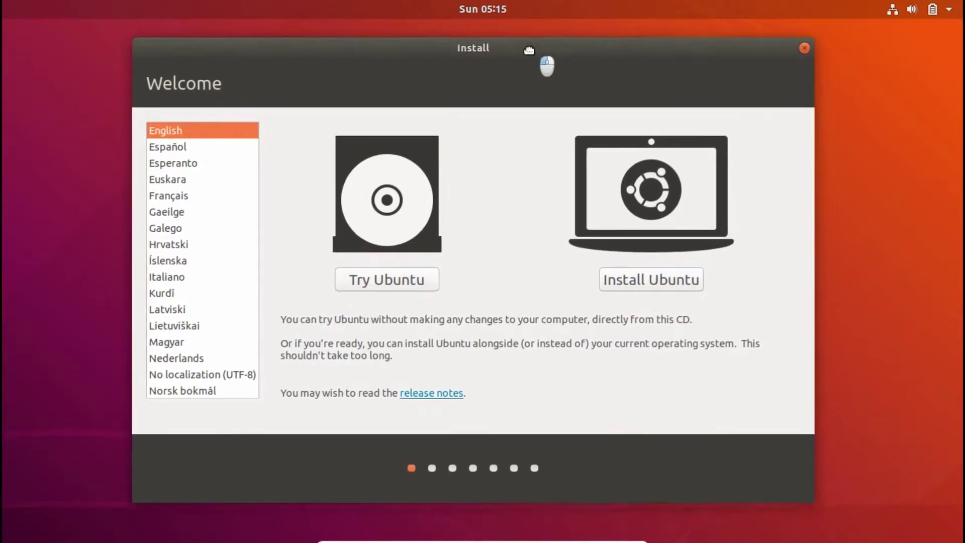
Step: Start the Ubuntu install with the English (US) keyboard, updates and third-party software included
click(648, 283)
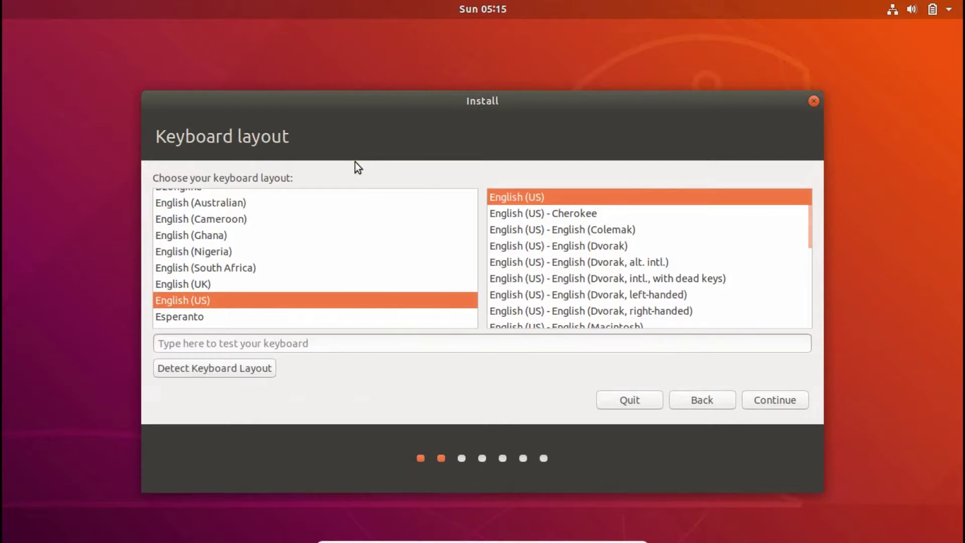
click(770, 405)
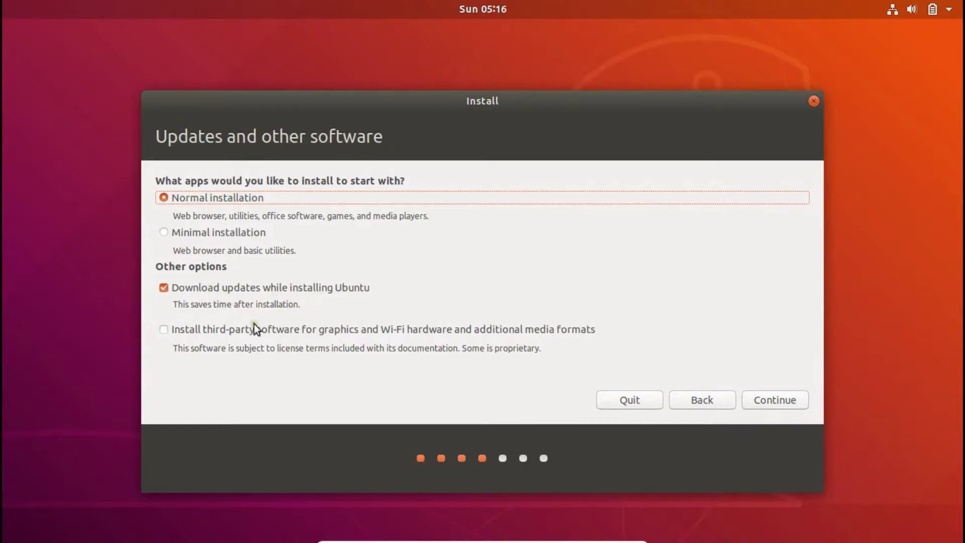
click(208, 330)
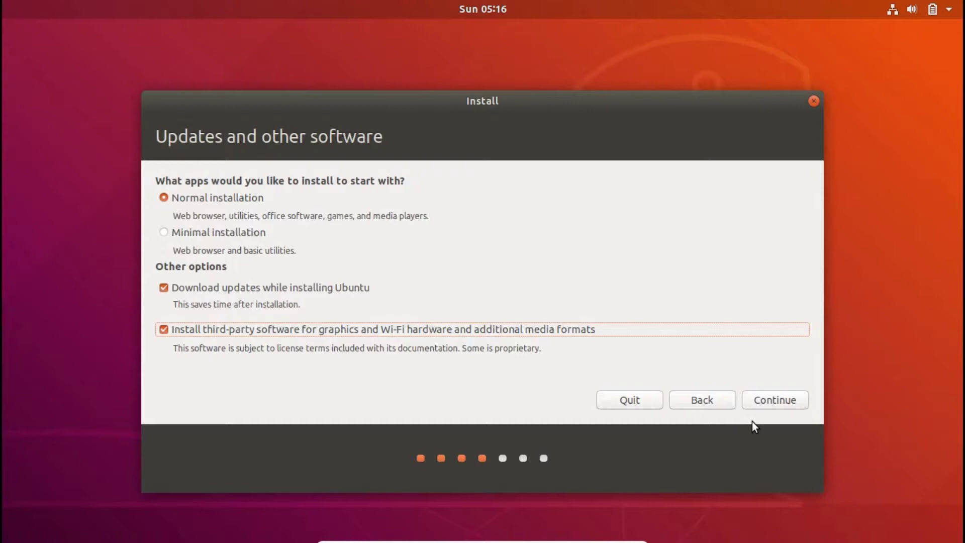
click(774, 406)
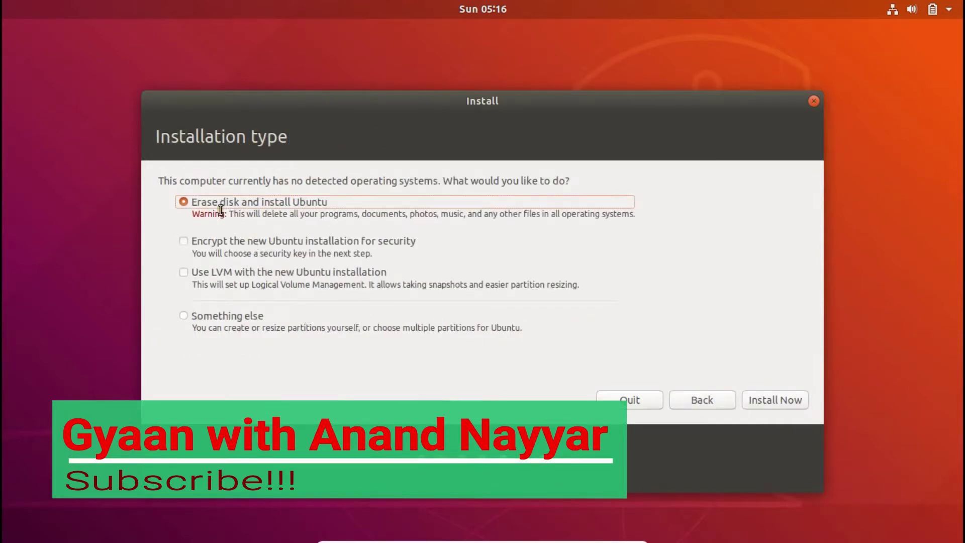
Step: Choose Erase disk and install Ubuntu and confirm writing the ext4 partition changes to sda
click(748, 403)
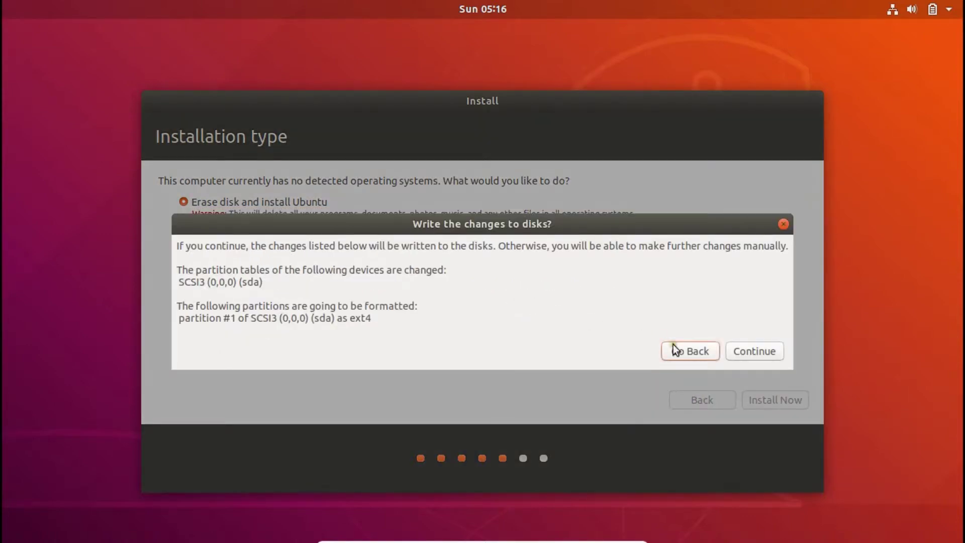
click(749, 355)
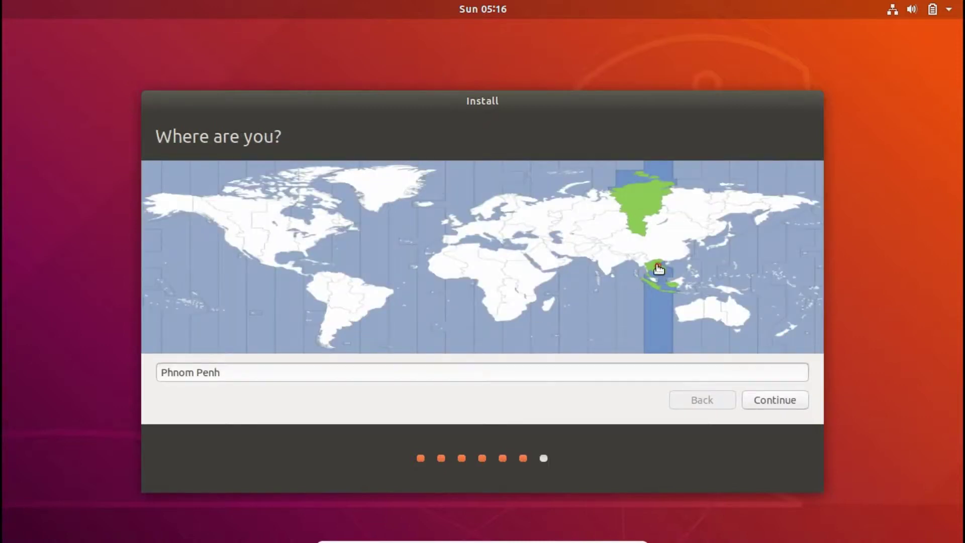
Step: Keep Phnom Penh as the location, enter the user's name, username and password, and begin installing
click(791, 402)
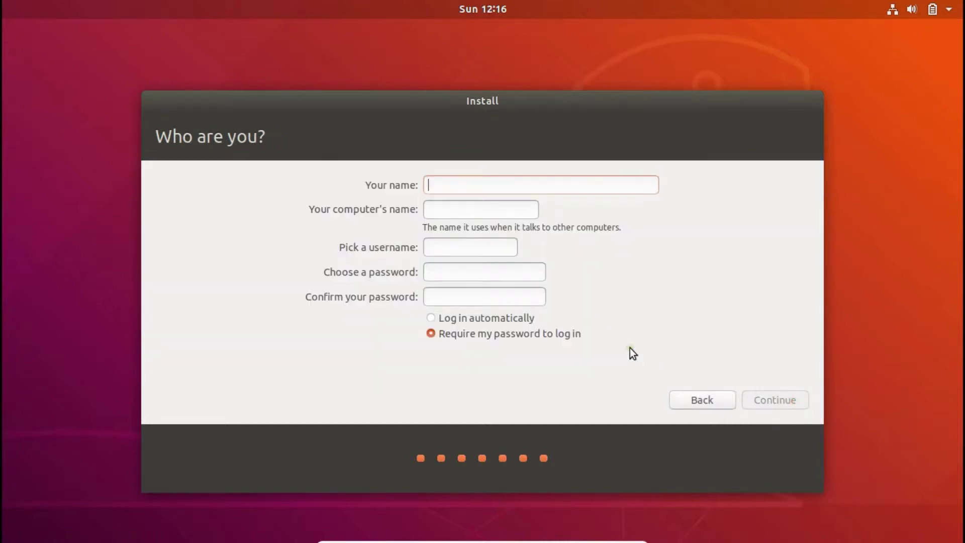
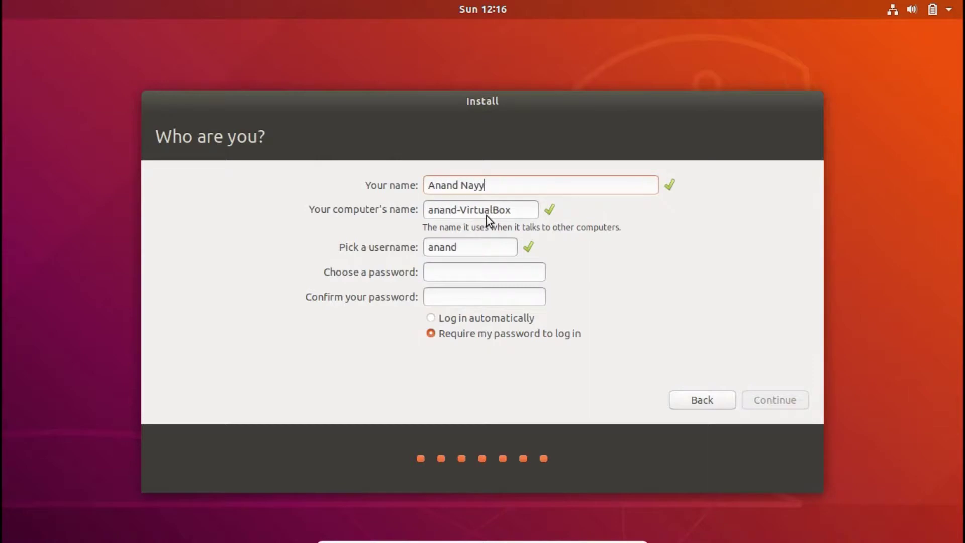
key(Tab)
key(Tab)
key(Tab)
key(Tab)
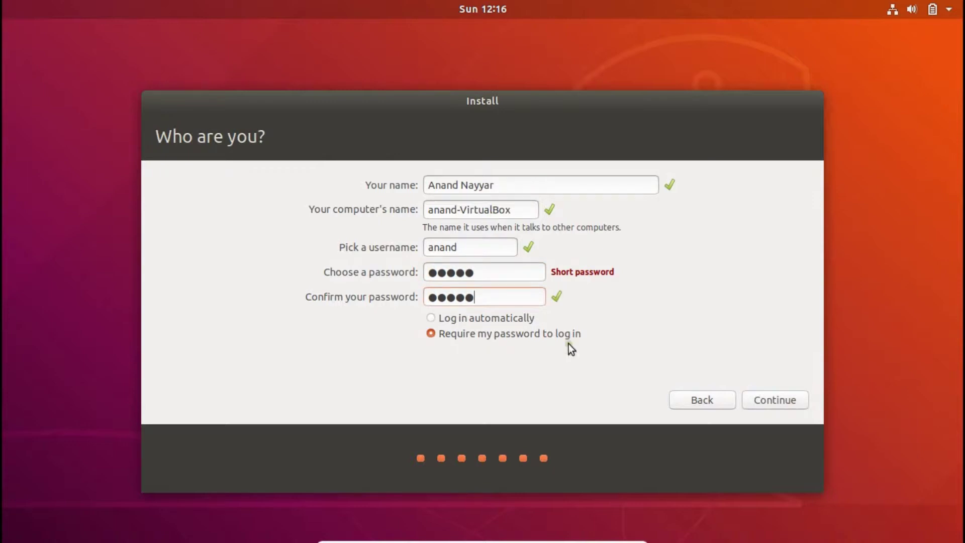
click(765, 398)
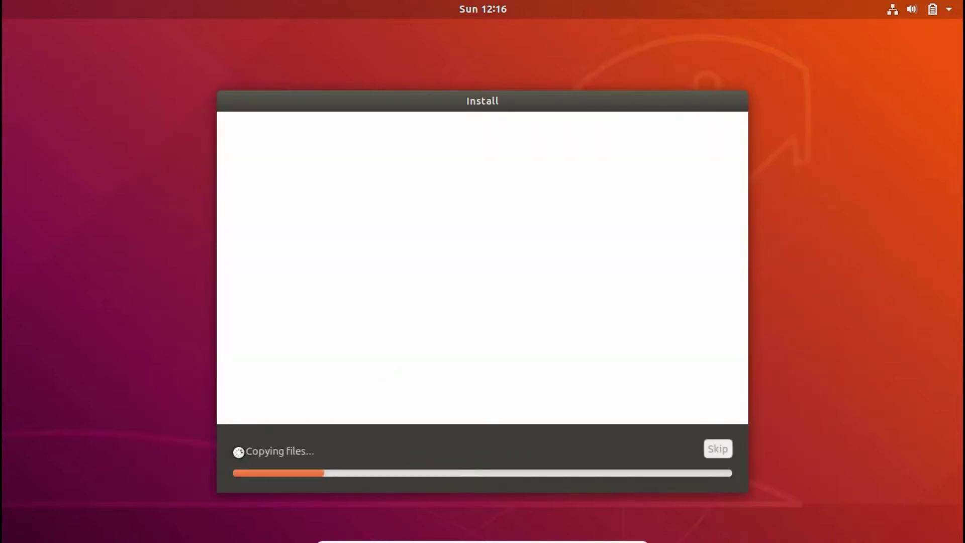
Step: Expand the log terminal under the Copying files progress bar
click(236, 452)
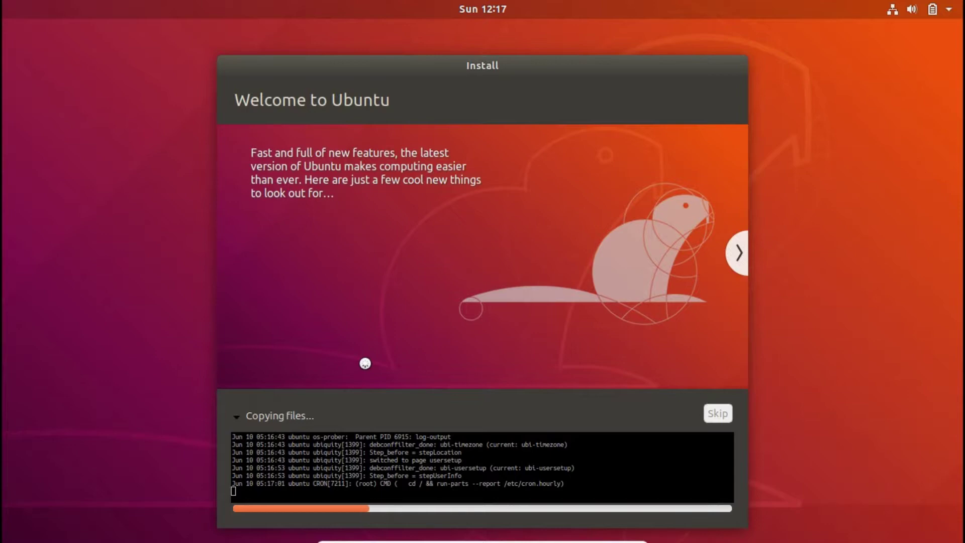
Step: Exit full screen, move the VM and installer windows up-left, then return to full-screen mode
mouse_move(563, 540)
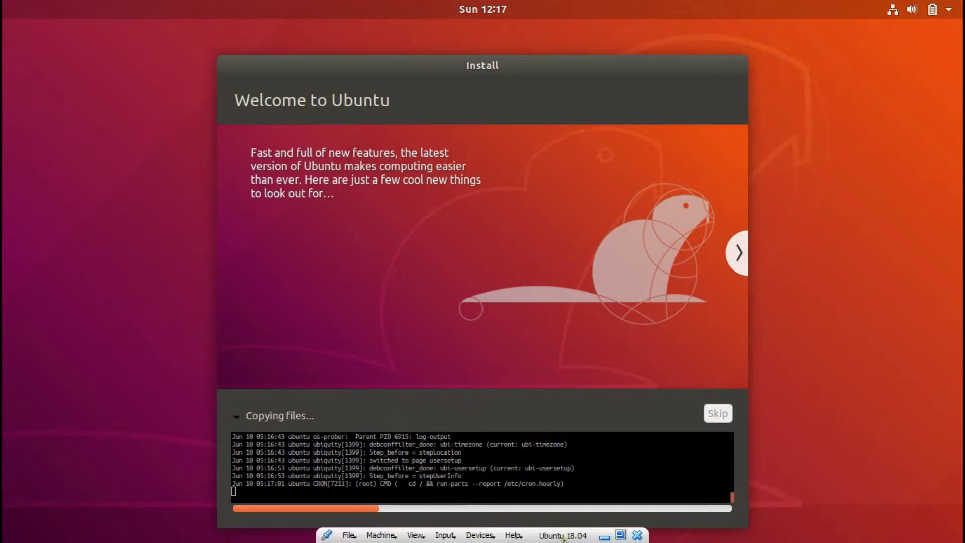
click(620, 534)
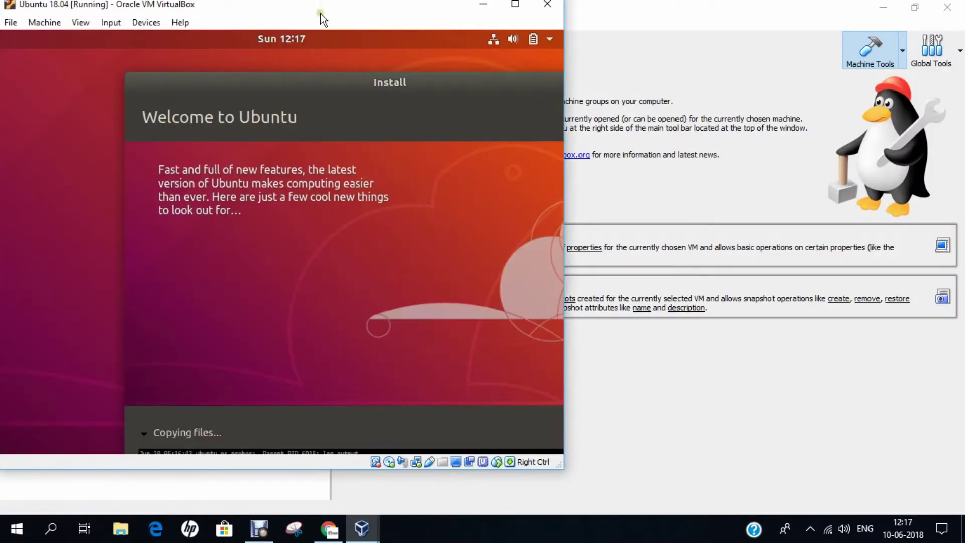
drag(322, 20, 563, 57)
drag(555, 121, 470, 95)
click(429, 539)
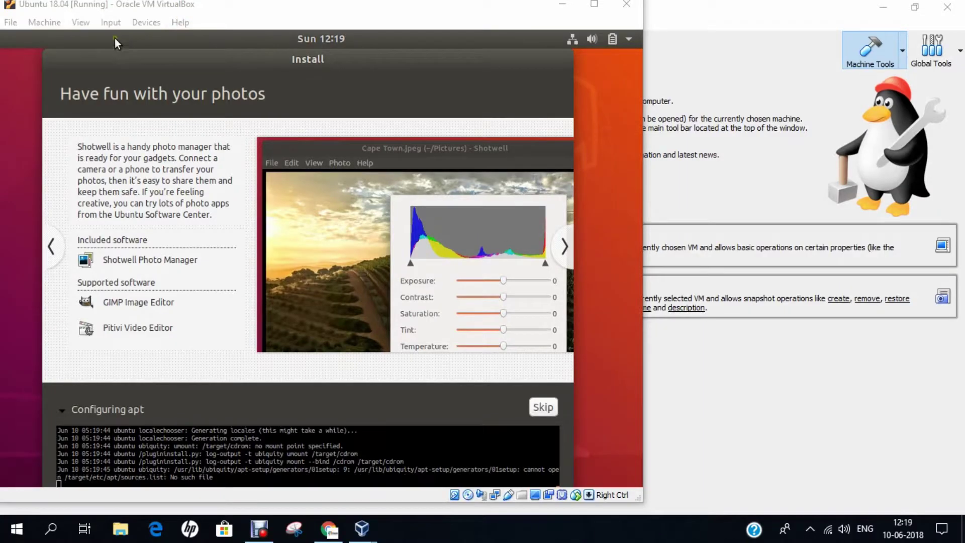
click(76, 28)
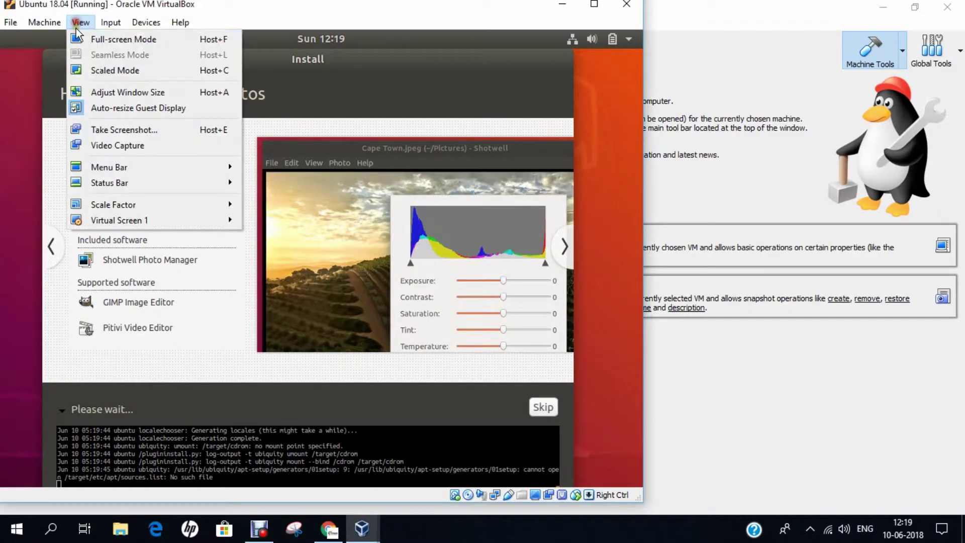
click(79, 42)
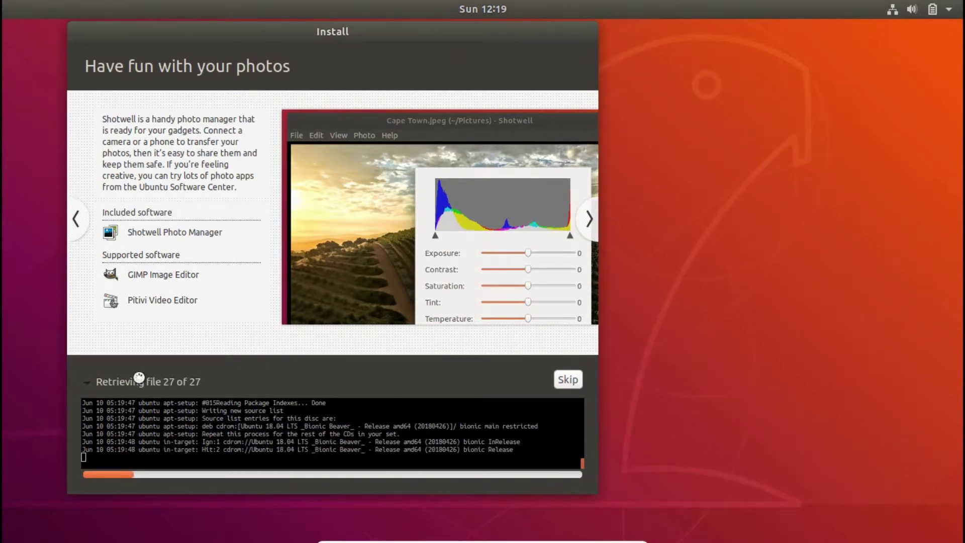
Step: Nudge the installer window right and switch the Ubuntu VM to windowed mode over the manager
drag(302, 28, 374, 30)
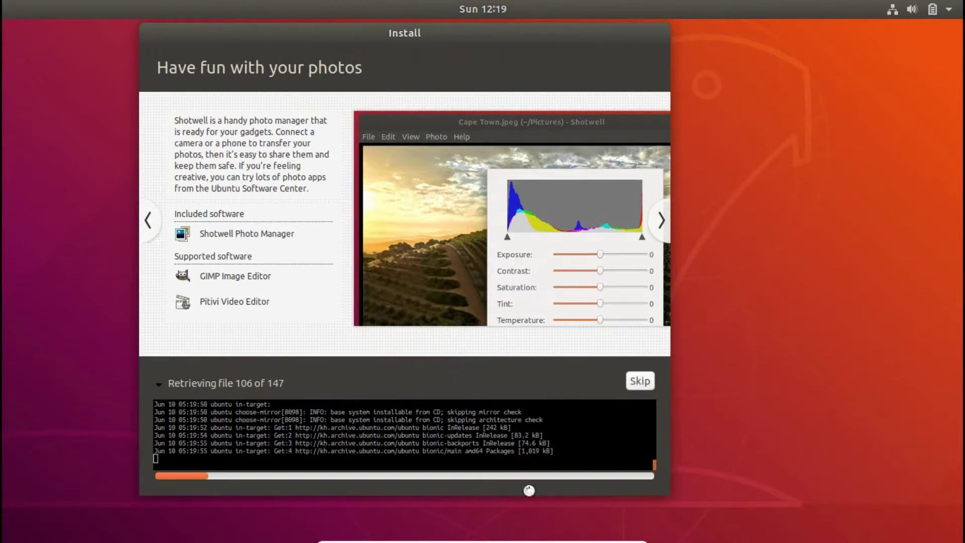
click(619, 535)
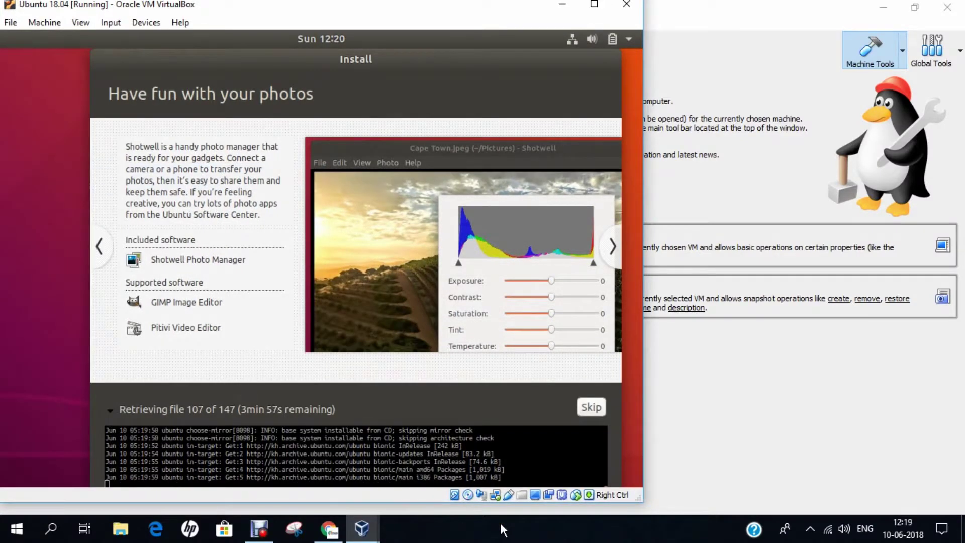
click(406, 526)
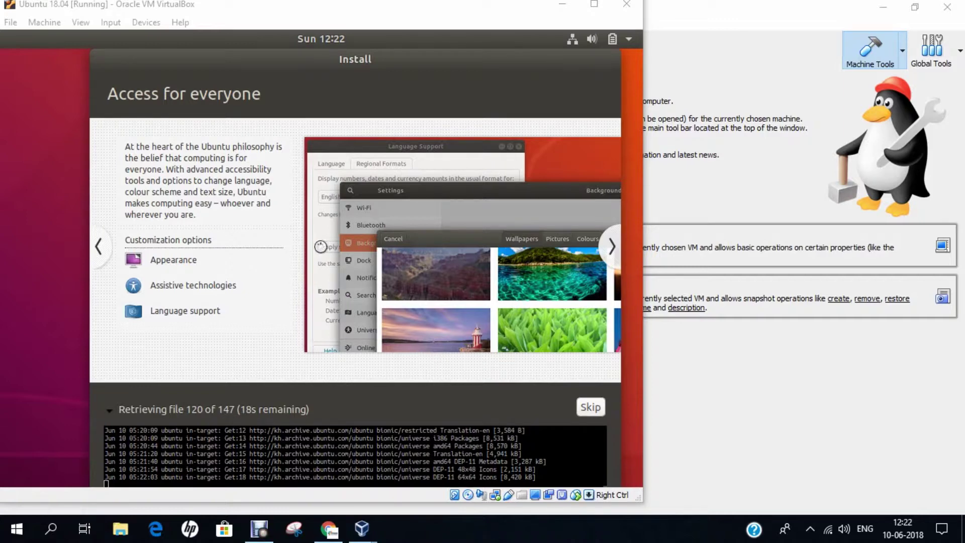
click(88, 23)
Step: Put the Ubuntu VM back into full-screen mode and let the installation keep running
click(88, 38)
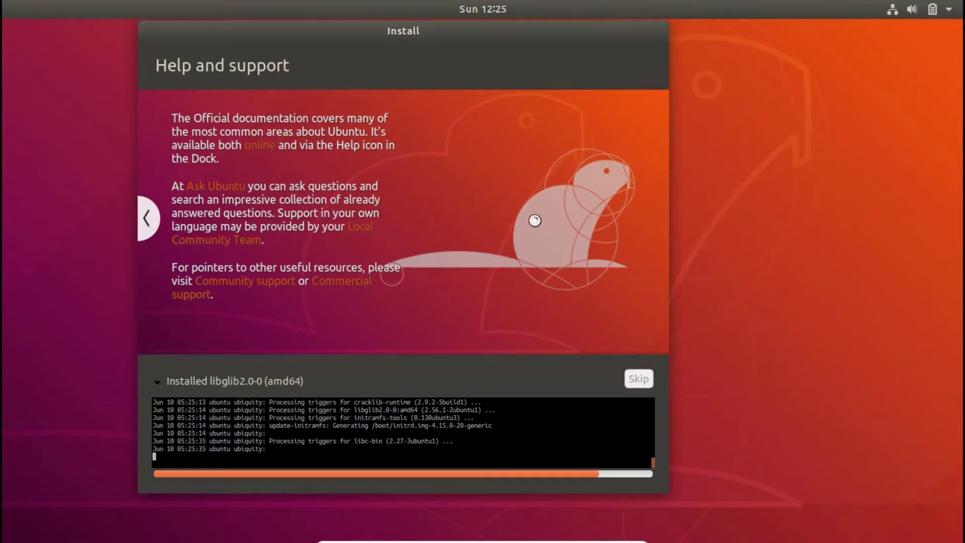
Step: Page the slideshow back past the web, photos, music and software slides to Welcome to Ubuntu
click(149, 219)
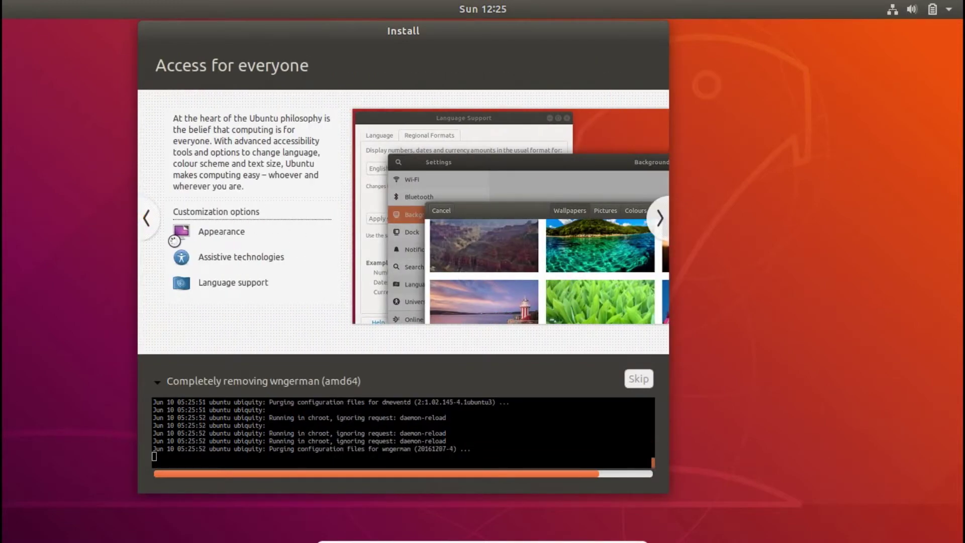
click(143, 228)
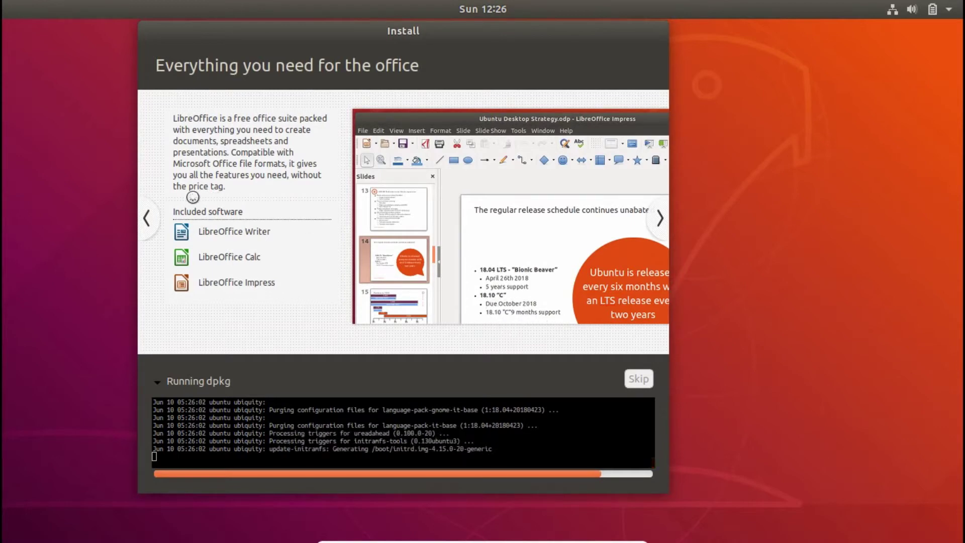
click(148, 219)
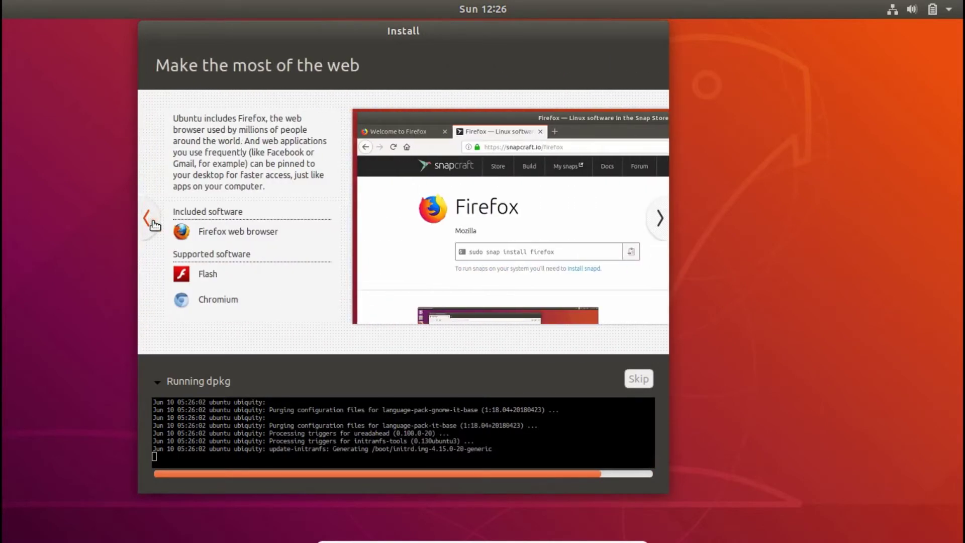
click(152, 221)
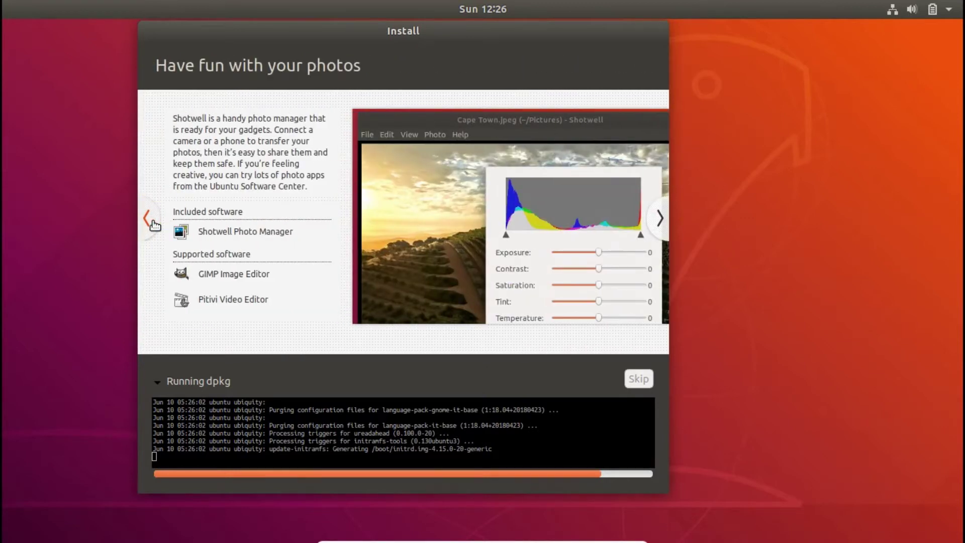
click(152, 222)
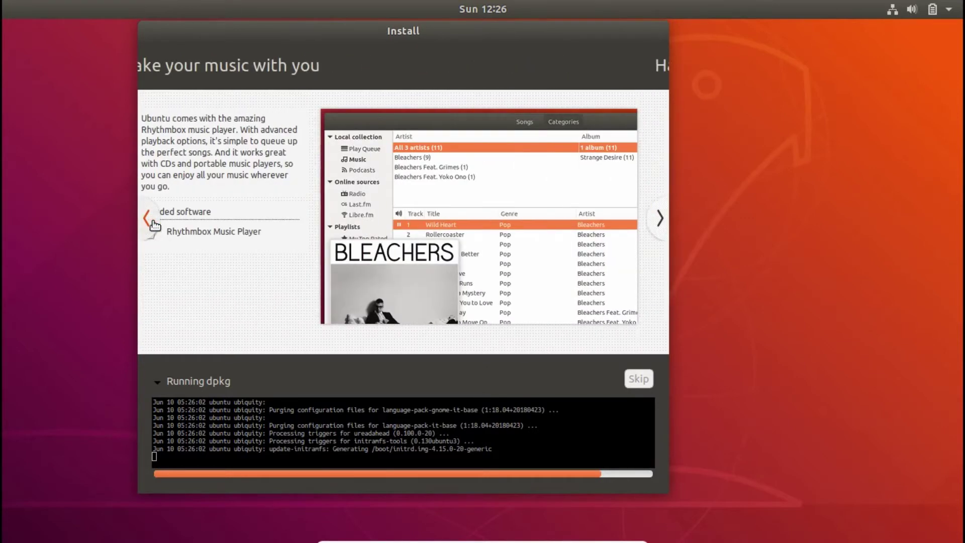
click(152, 221)
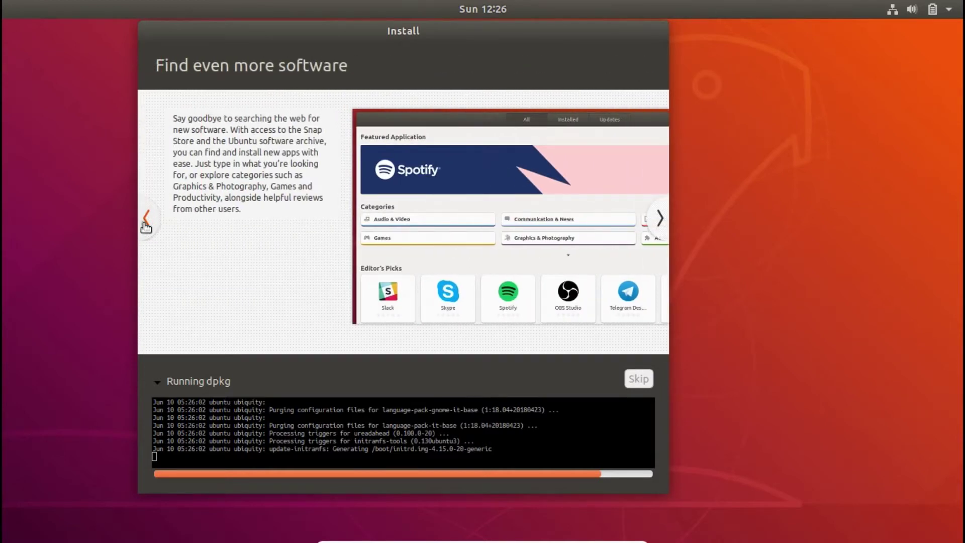
click(145, 223)
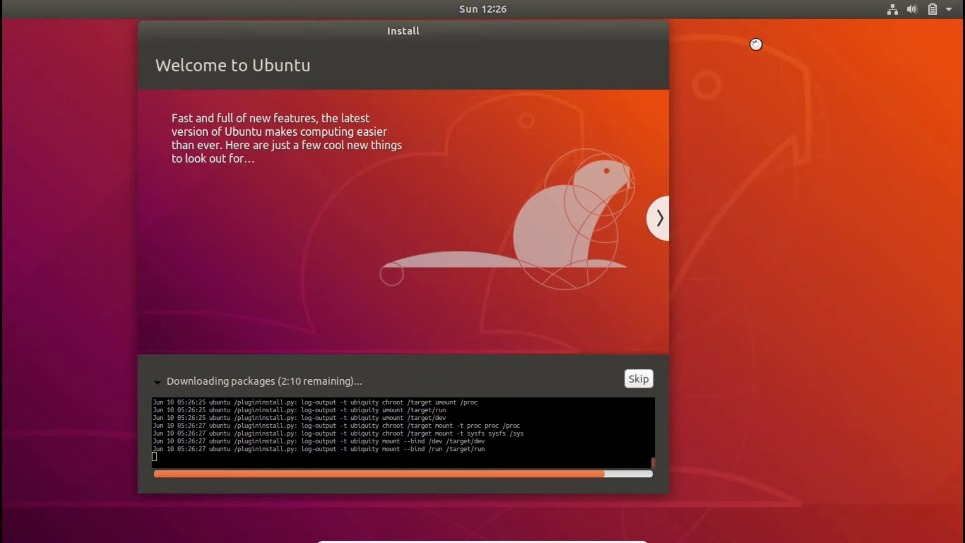
Step: Re-enter full screen, choose Restart Now on Installation Complete, and confirm the installation medium is removed
click(620, 535)
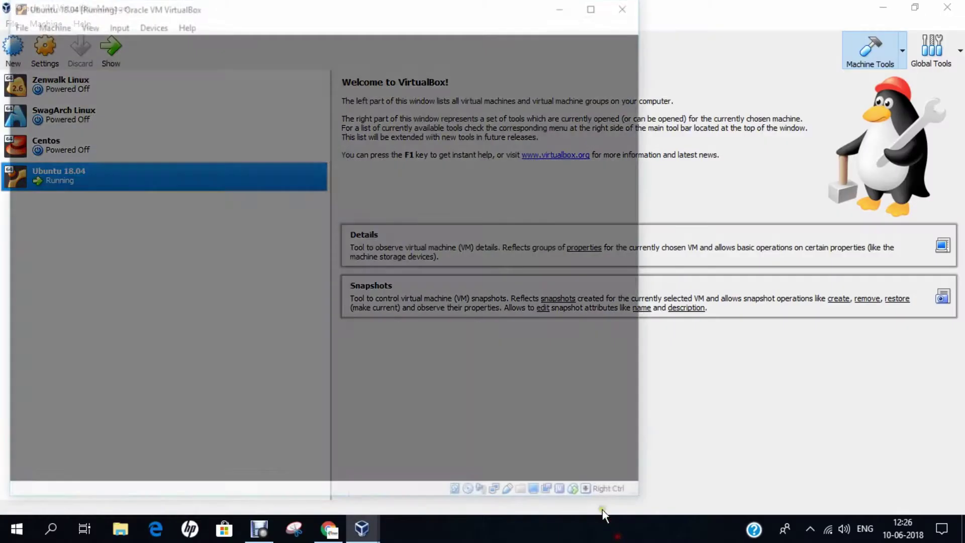
click(482, 534)
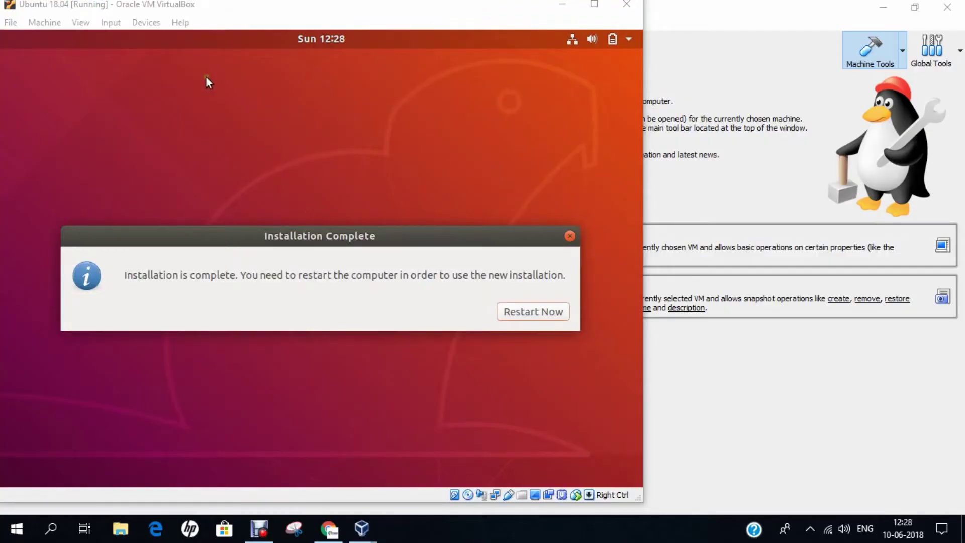
click(90, 25)
click(90, 39)
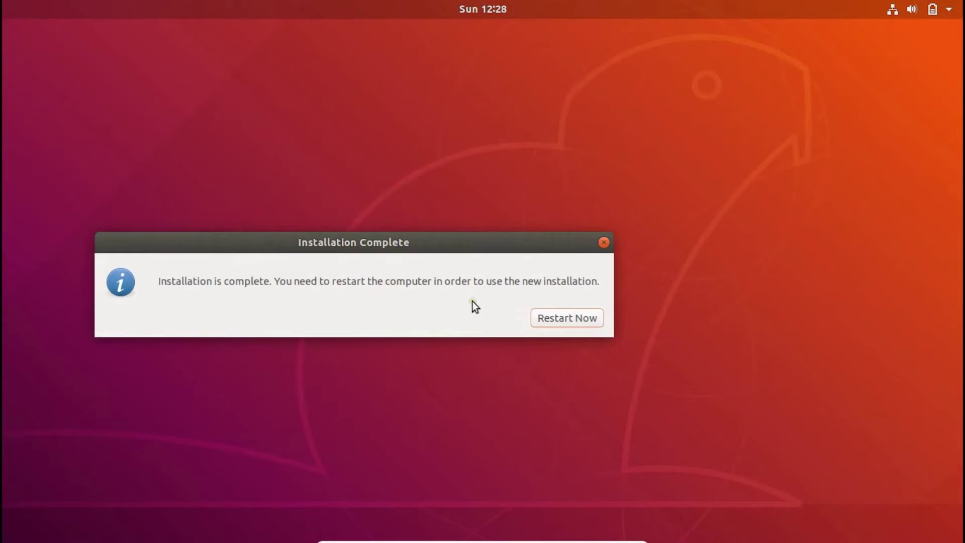
click(567, 327)
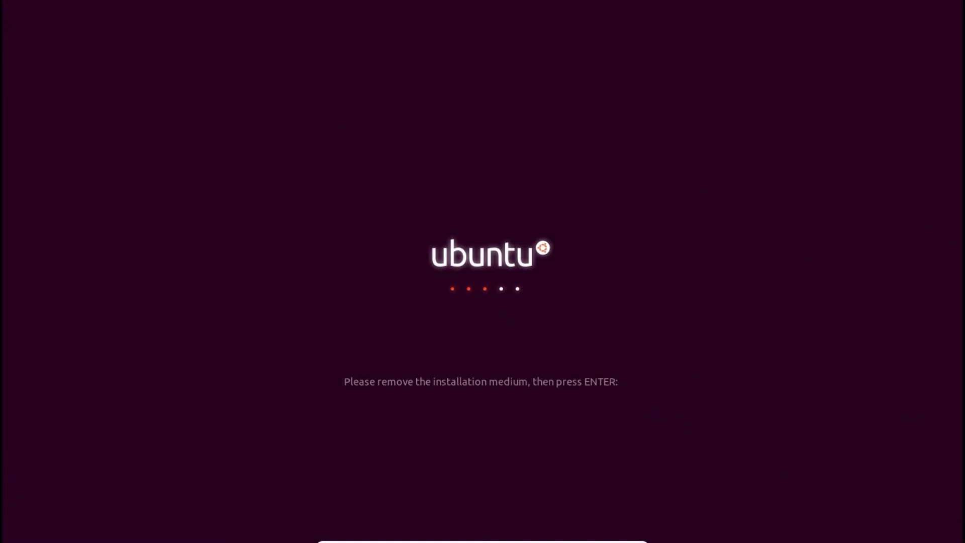
key(Return)
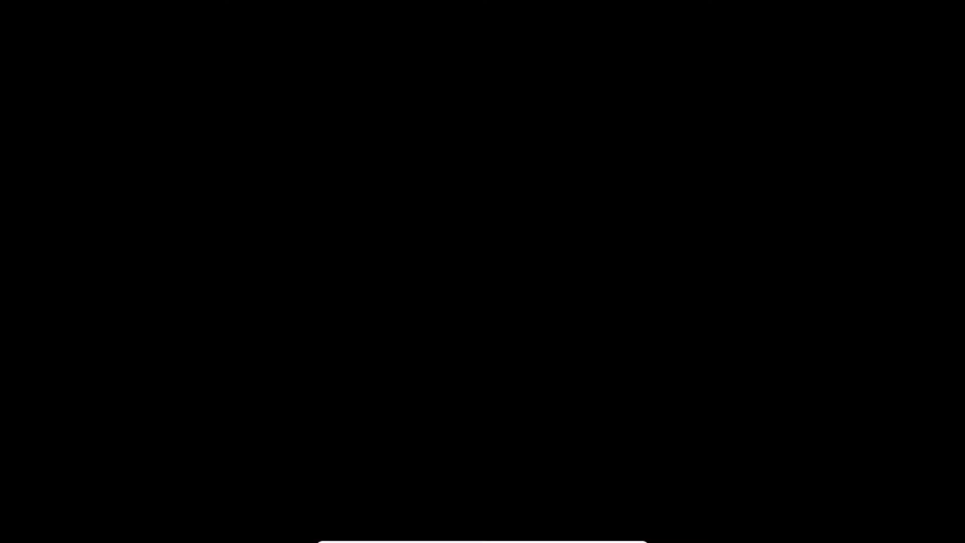
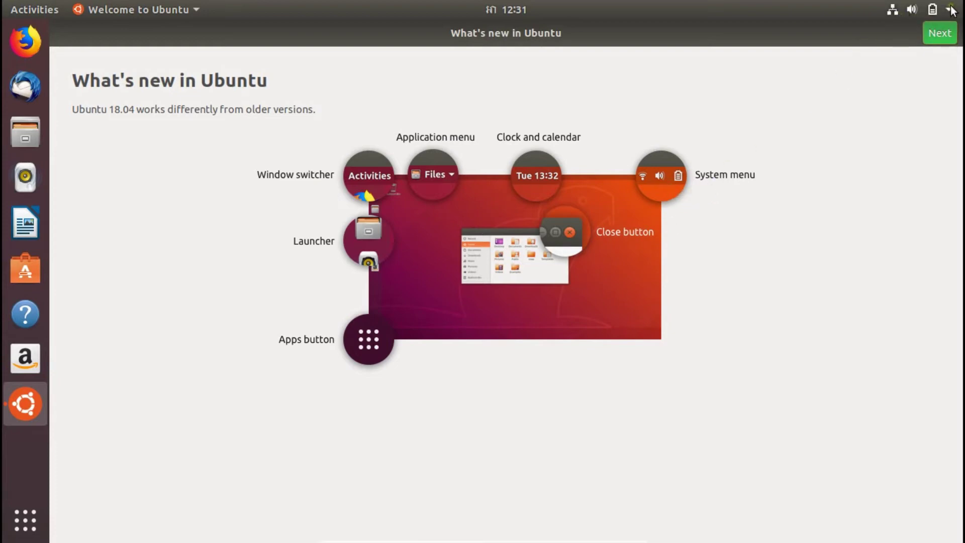
Step: Skip Livepatch, page to the end of the Welcome tour, and launch Ubuntu Software
click(935, 34)
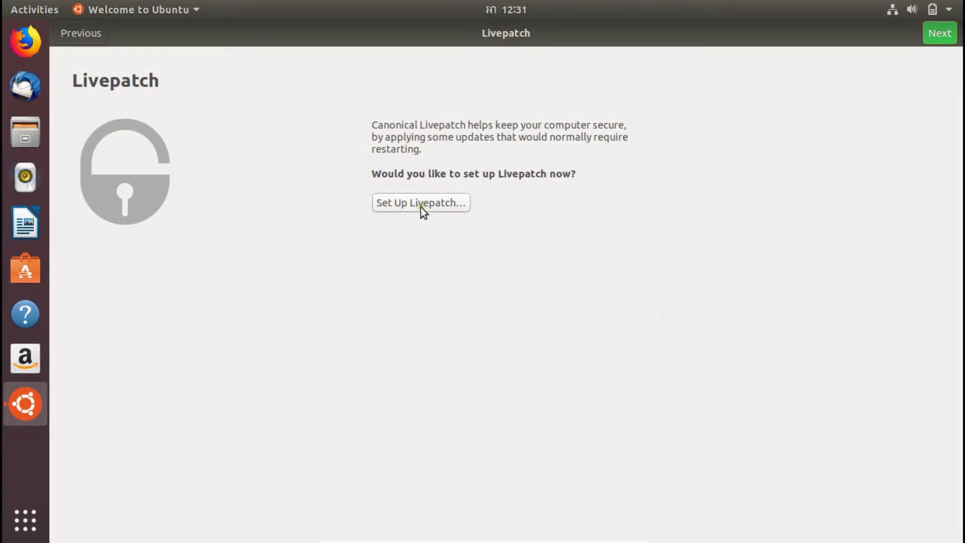
click(941, 36)
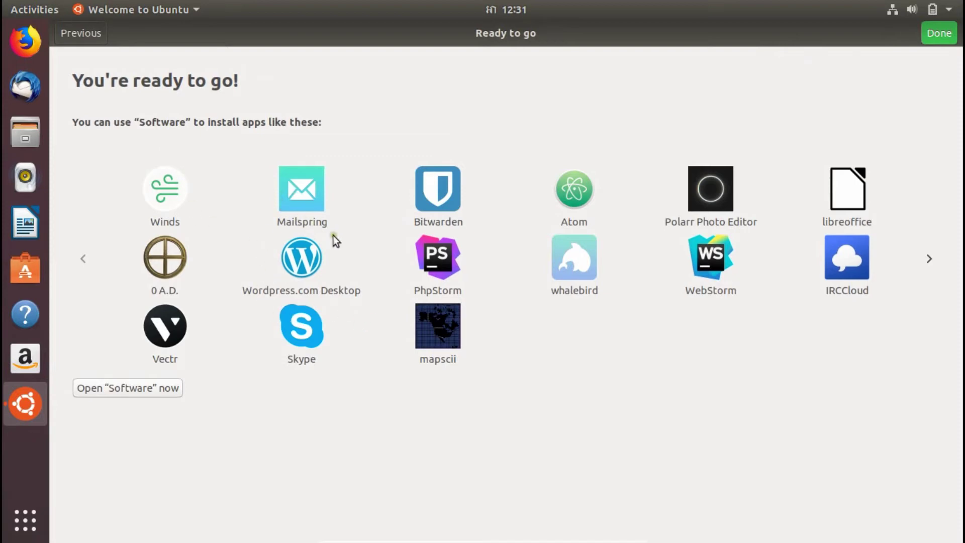
click(923, 262)
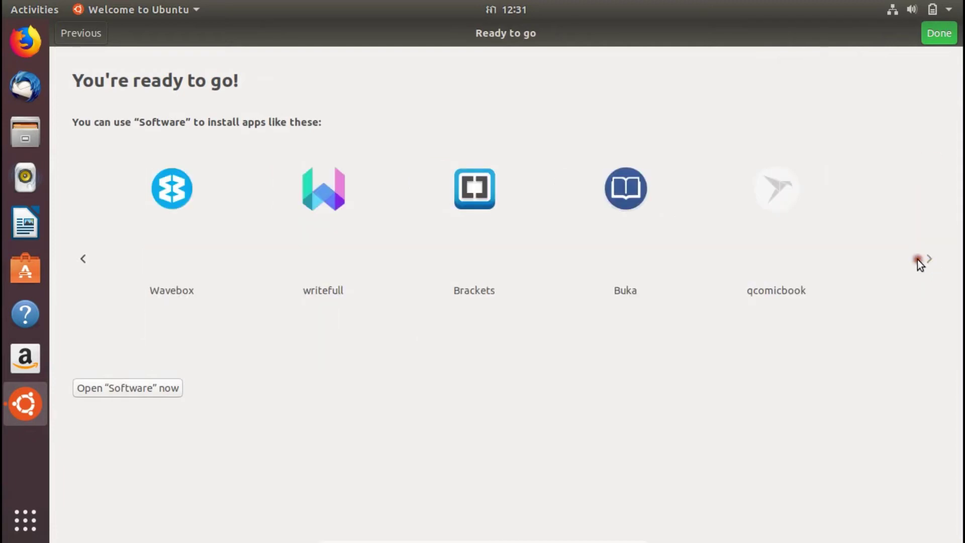
click(131, 391)
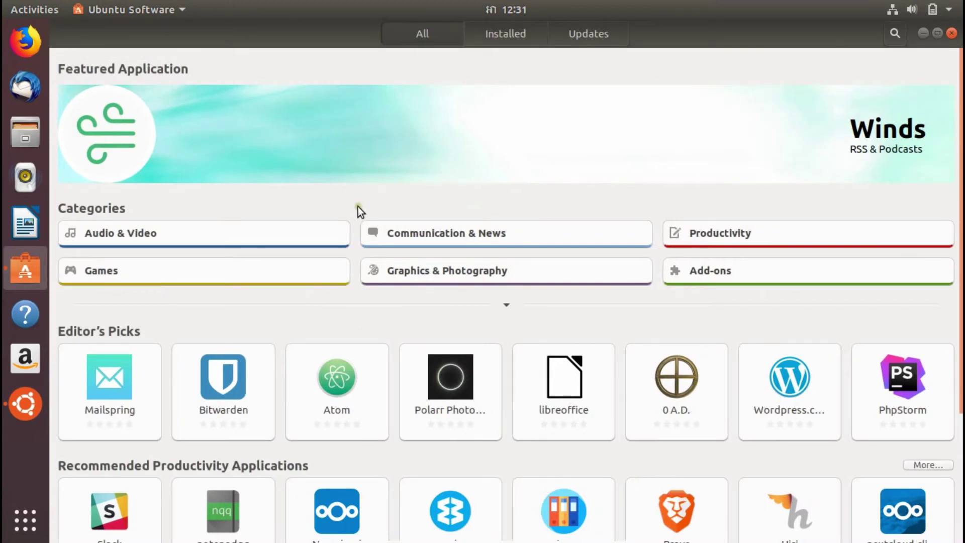
Step: Check the Installed and Updates lists in Ubuntu Software, then return to the store home page
scroll(358, 207, down, 5)
scroll(360, 215, up, 5)
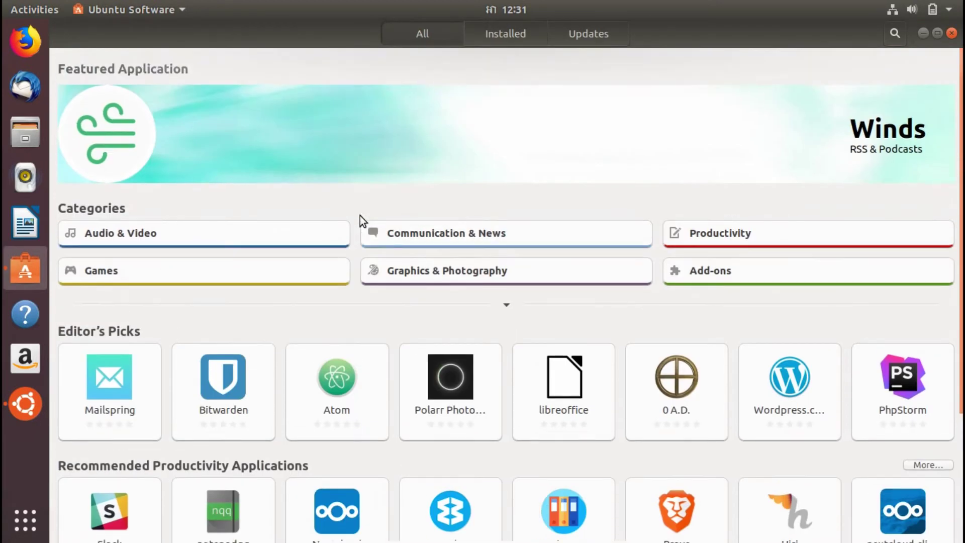
click(484, 32)
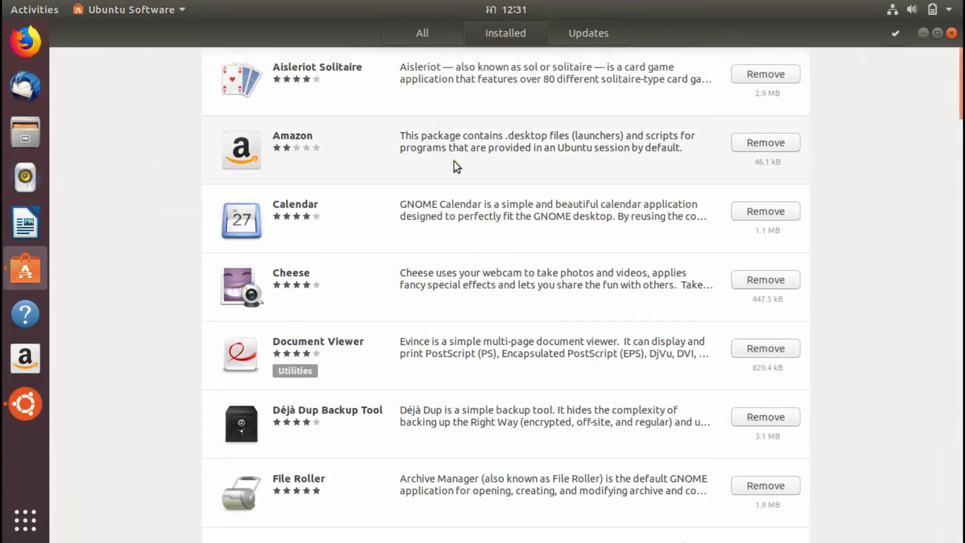
click(591, 37)
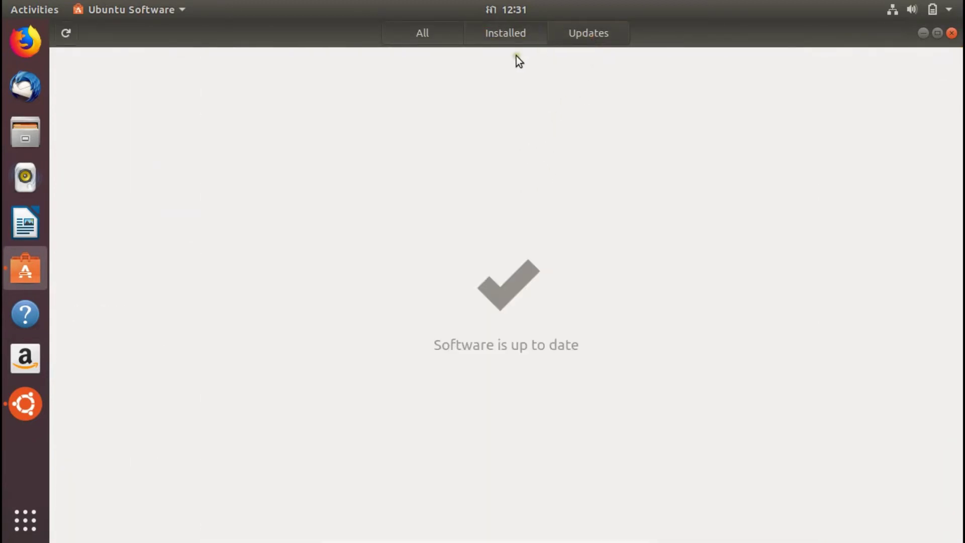
click(422, 33)
Step: Close Ubuntu Software and finish the Welcome to Ubuntu tour
scroll(367, 301, down, 5)
scroll(361, 309, up, 5)
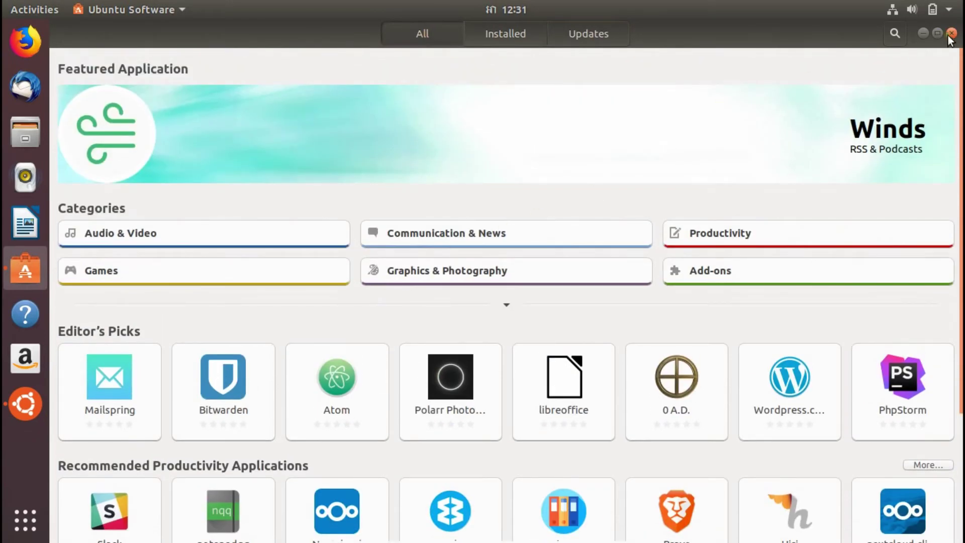
click(950, 35)
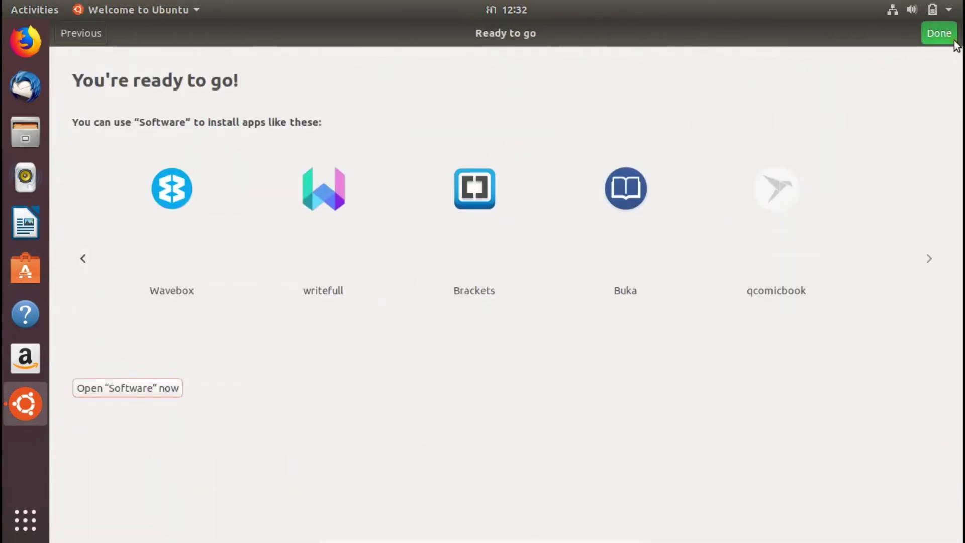
click(937, 35)
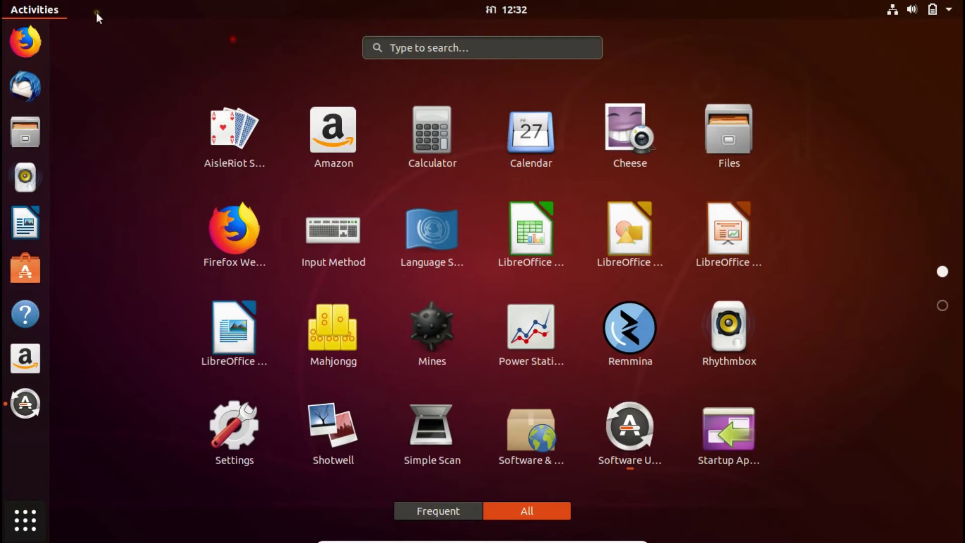
Step: Install the 142.8 MB of offered updates, authenticating with the account password
click(16, 517)
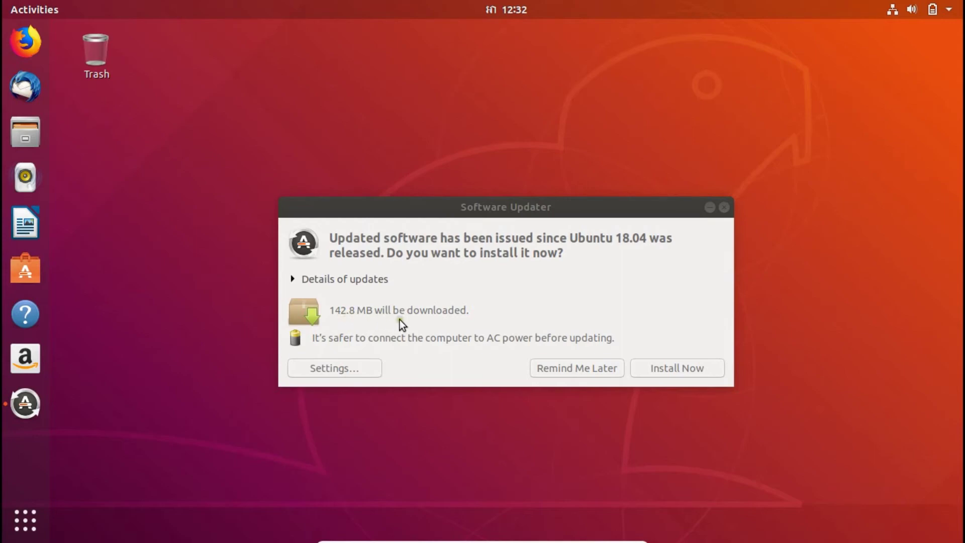
click(702, 373)
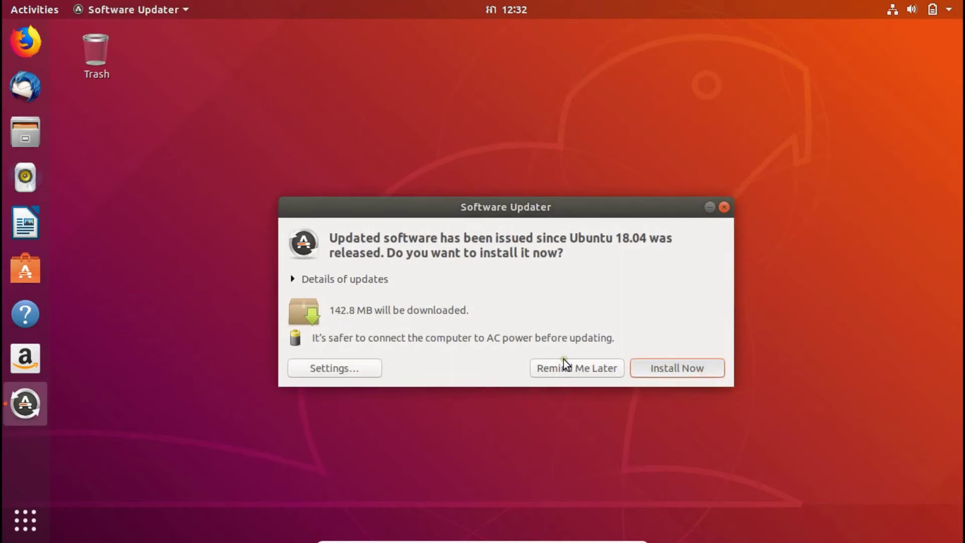
click(598, 369)
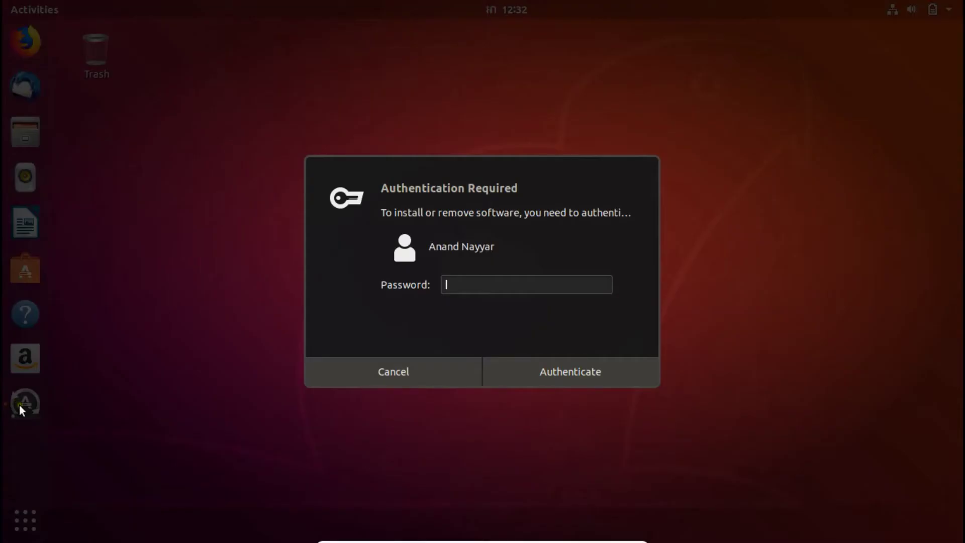
text(******)
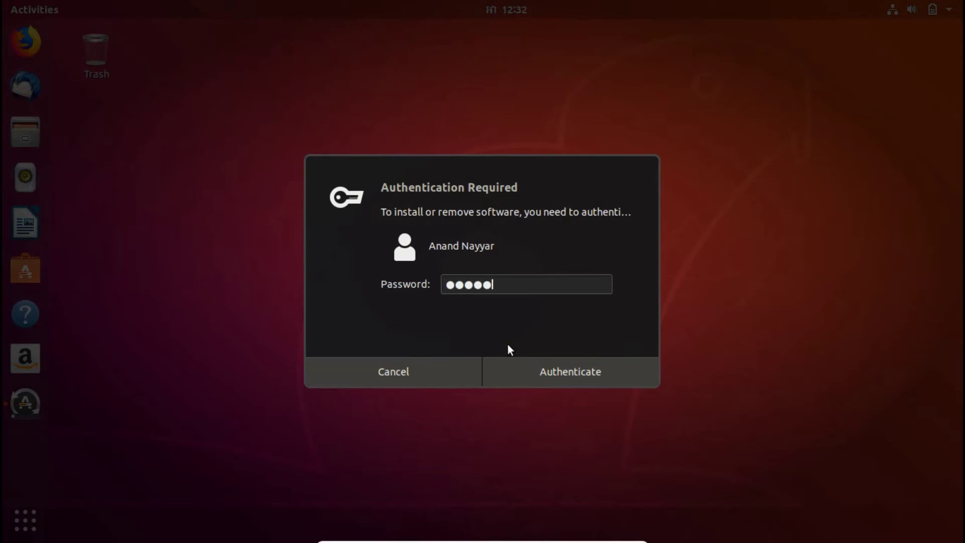
key(Return)
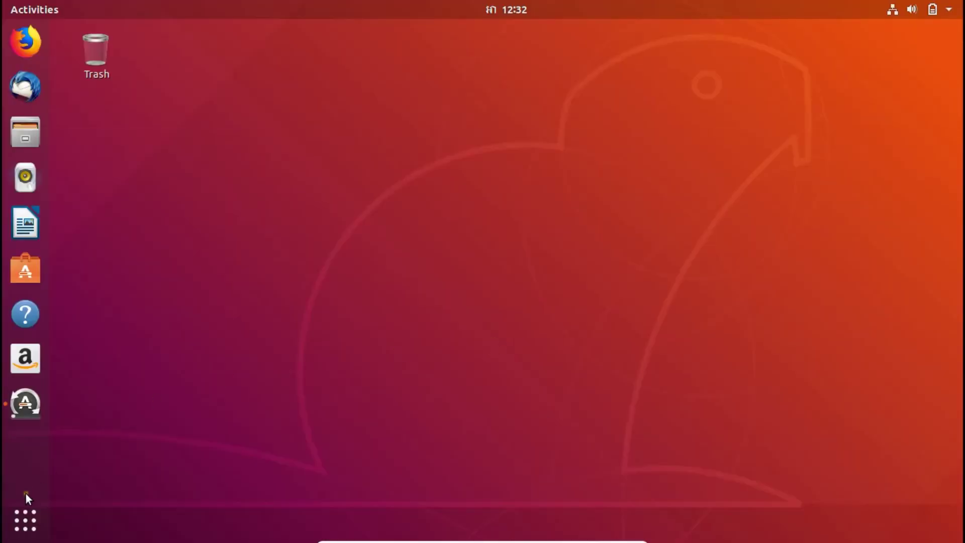
click(43, 506)
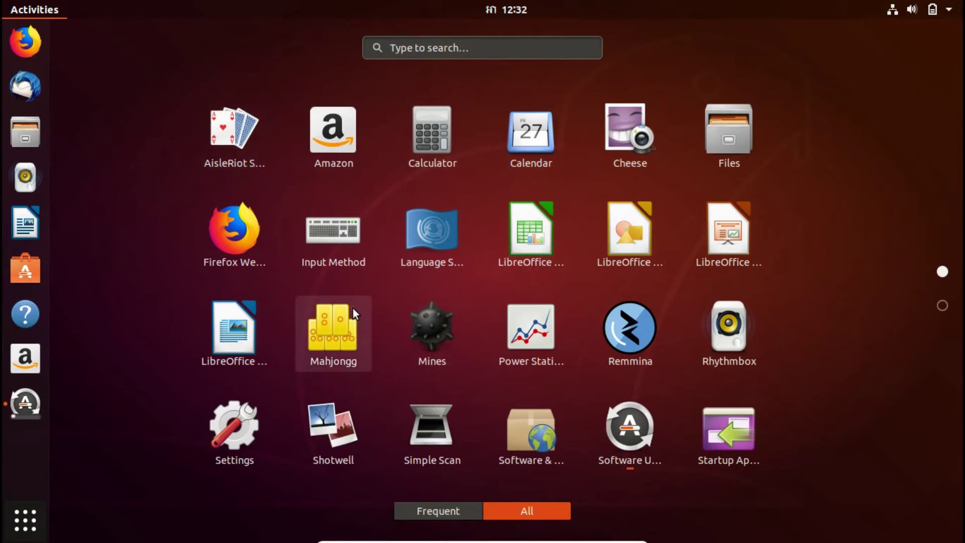
Step: Browse the second page and Frequent view of the applications grid, then launch Firefox
scroll(354, 310, down, 1)
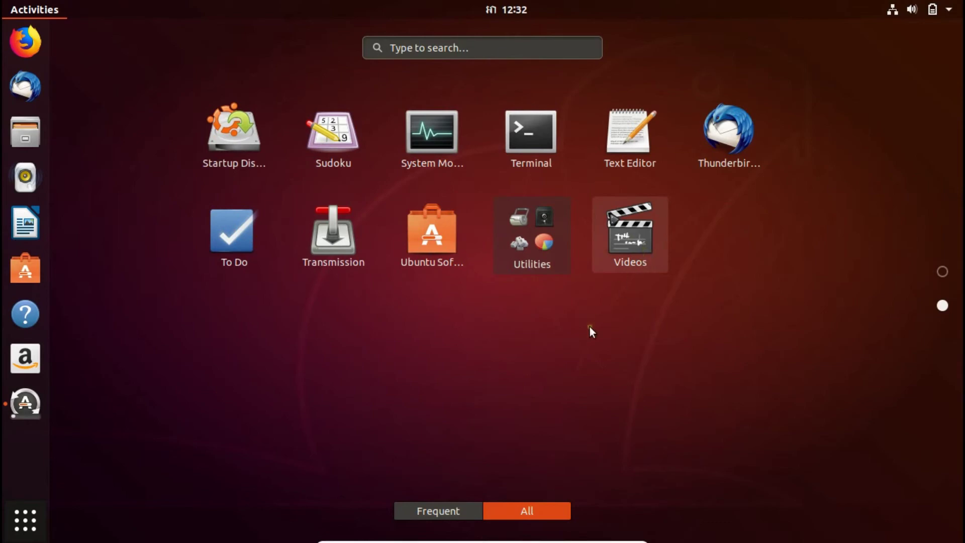
click(416, 511)
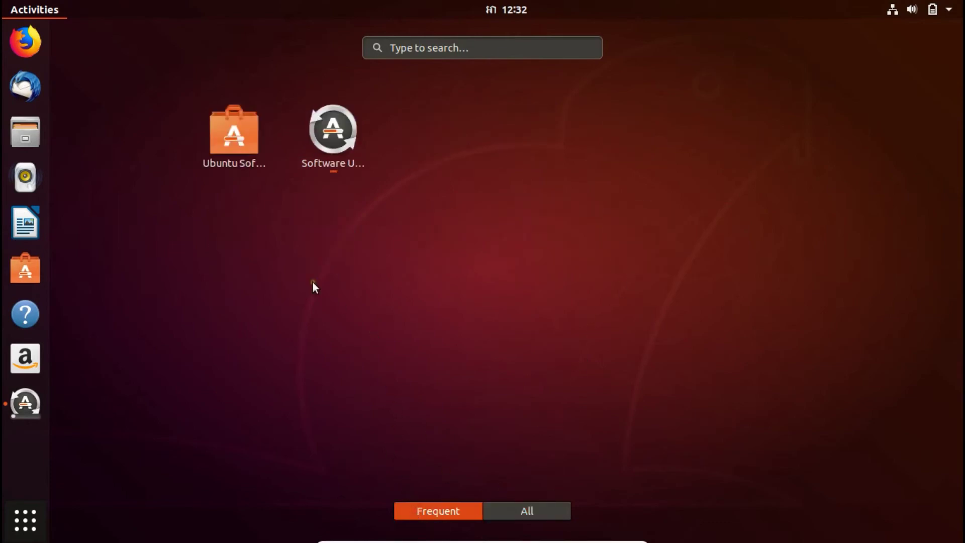
click(26, 43)
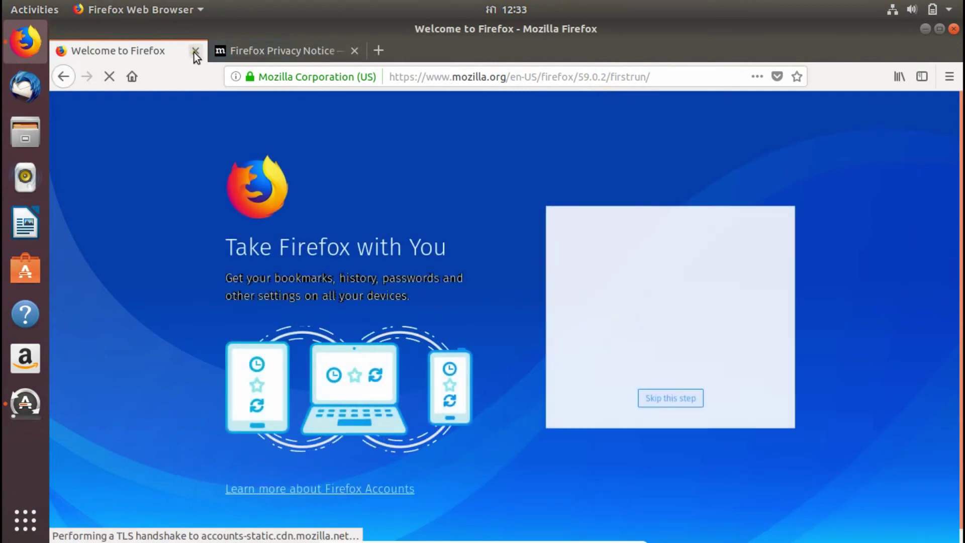
Step: Skip the Firefox sign-in and load google.com, closing Google's privacy checkup tab
click(653, 413)
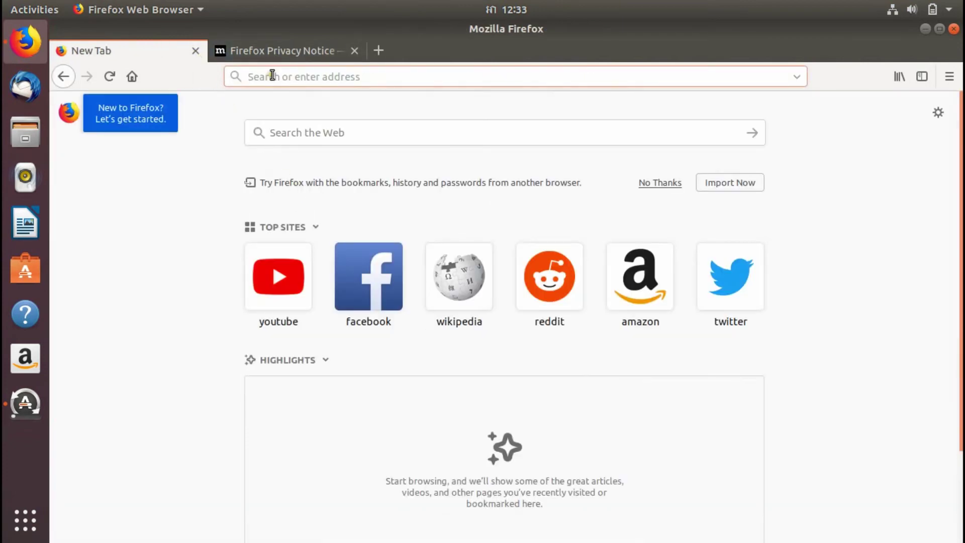
click(272, 76)
text(google.com)
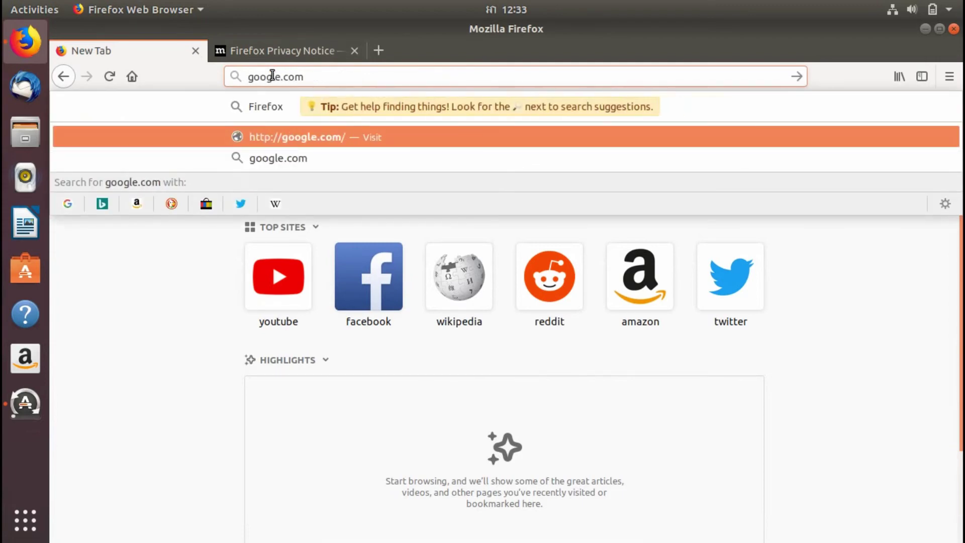
key(Return)
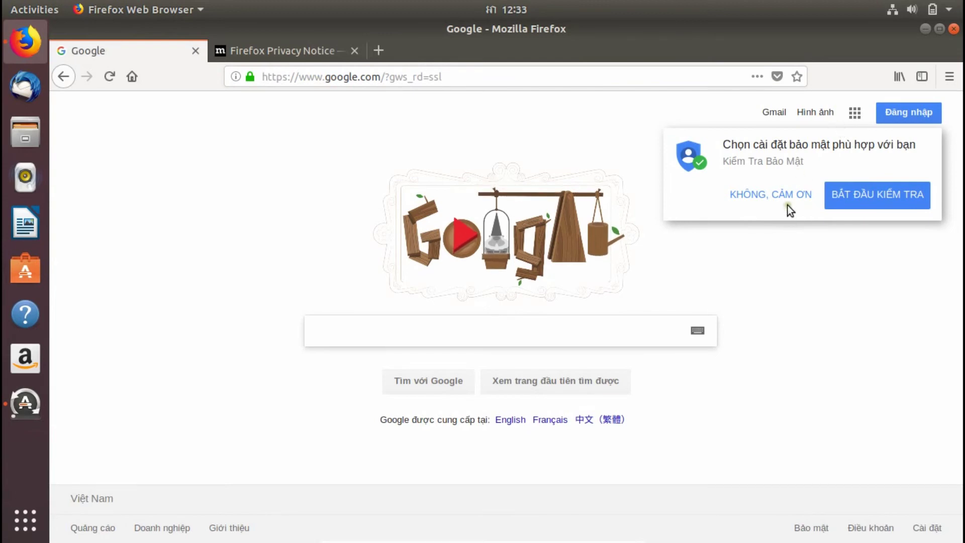
click(862, 198)
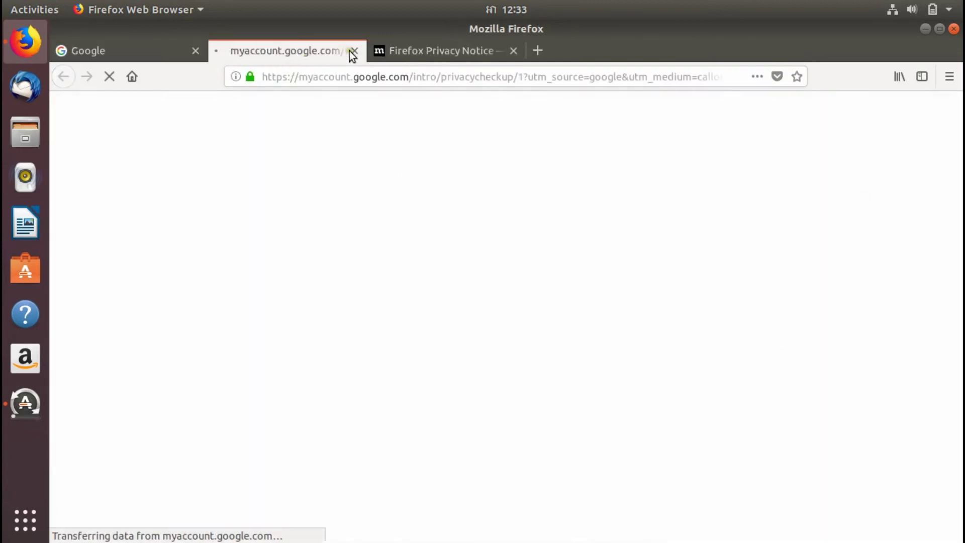
click(355, 51)
Step: Load ubuntu.com in the Privacy Notice tab and youtube.com in a new tab
click(292, 48)
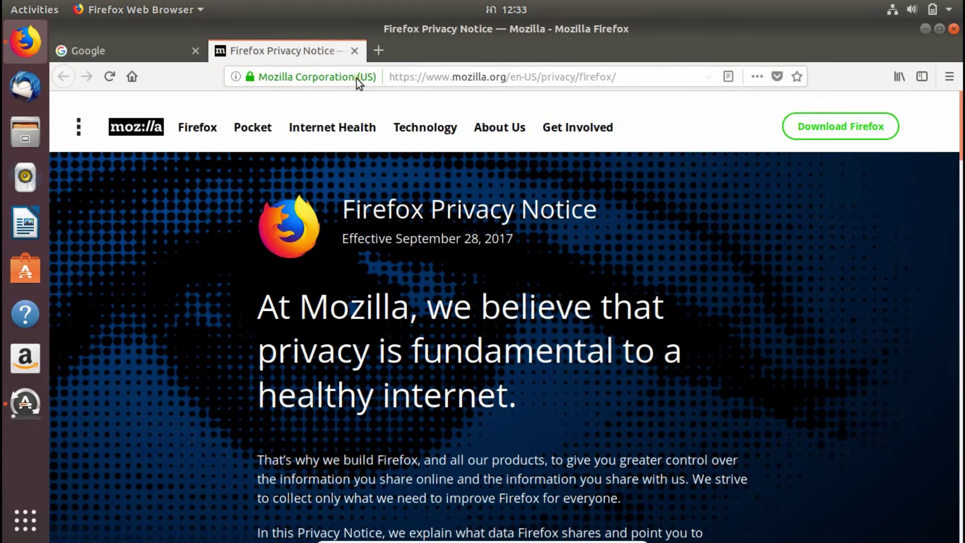
click(419, 80)
key(ctrl+a)
key(BackSpace)
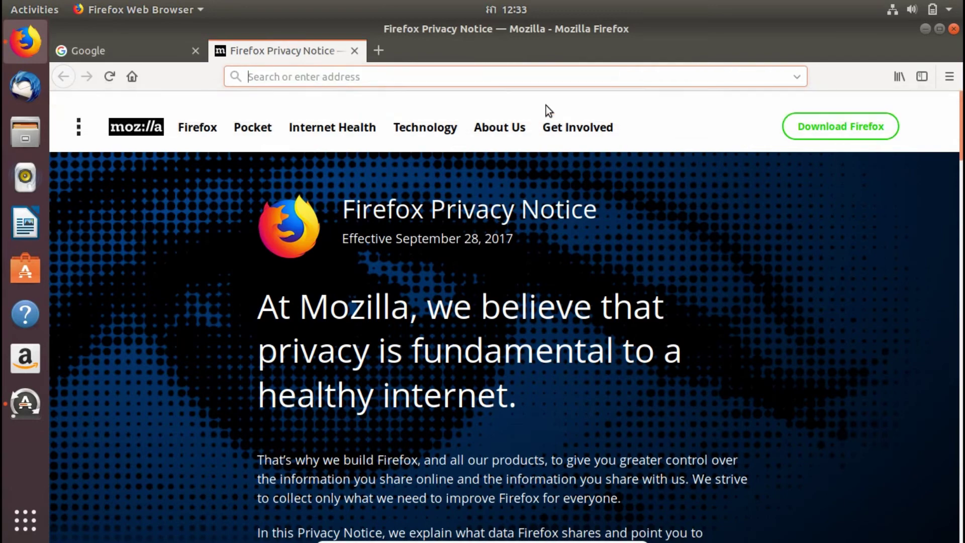
text(ubuntu.com)
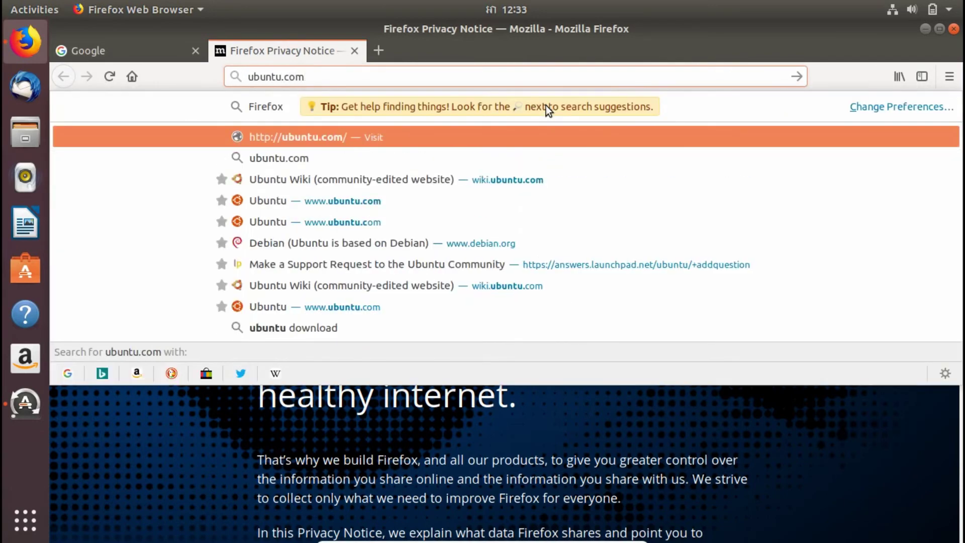
key(Return)
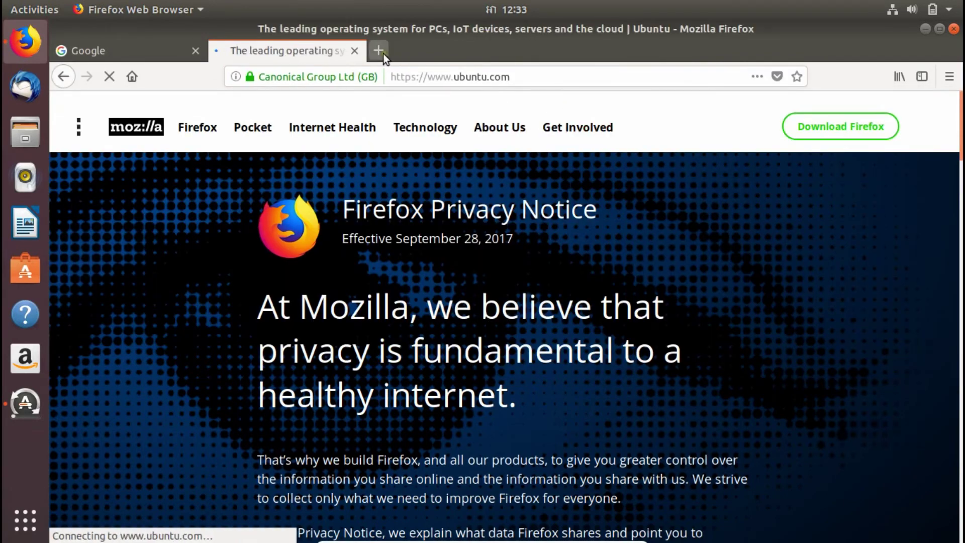
click(382, 52)
text(youtube.com)
key(Return)
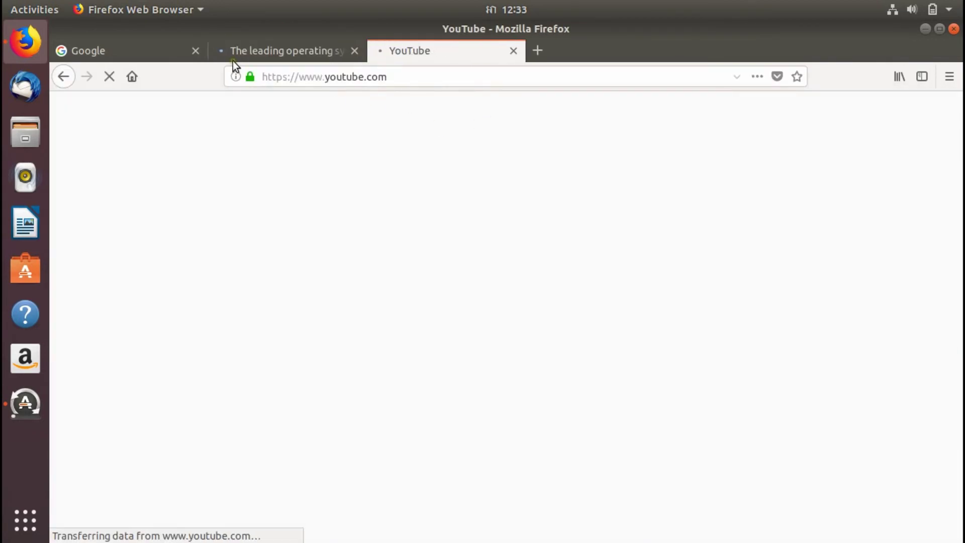
Step: Look over the Ubuntu page, dismissing its cookie notice, then scroll the YouTube home page
click(265, 50)
mouse_move(303, 131)
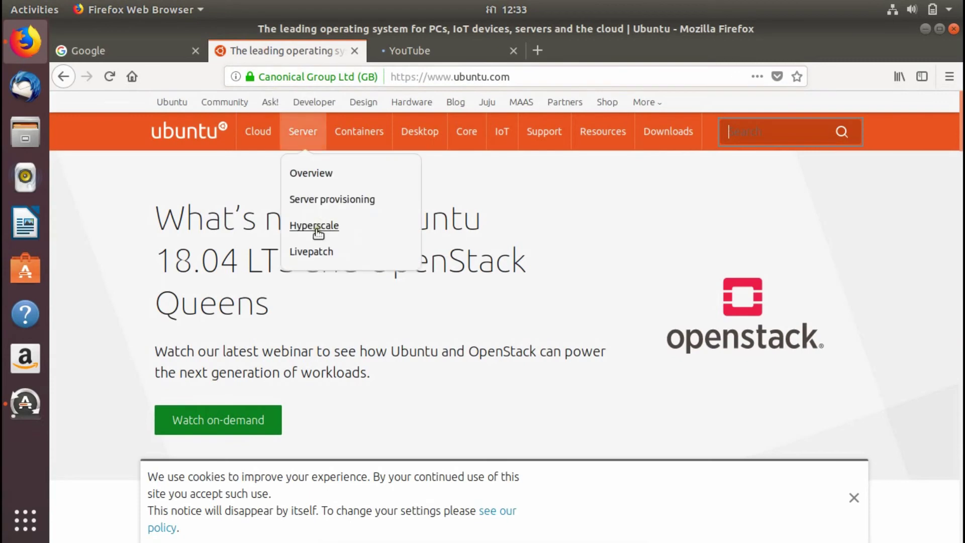
scroll(499, 351, down, 8)
scroll(753, 431, up, 3)
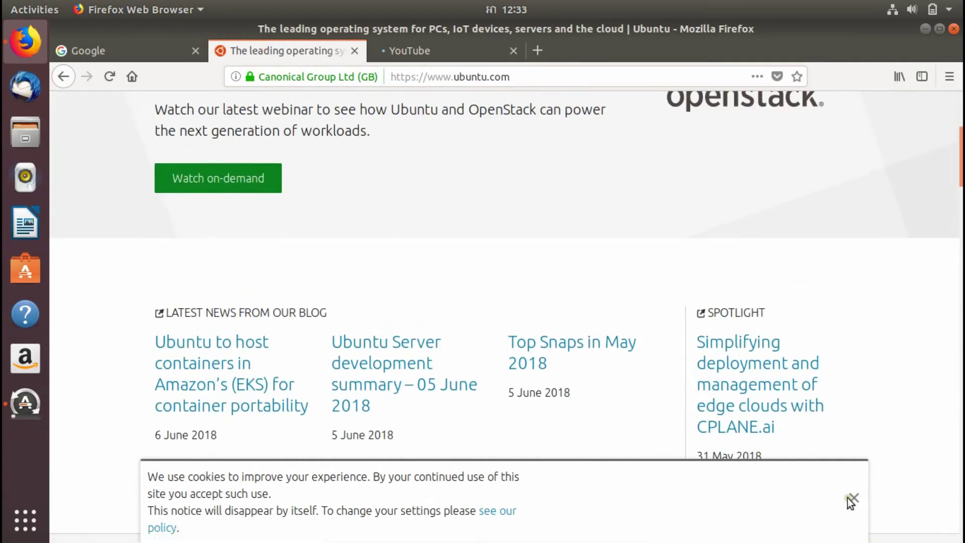
click(853, 498)
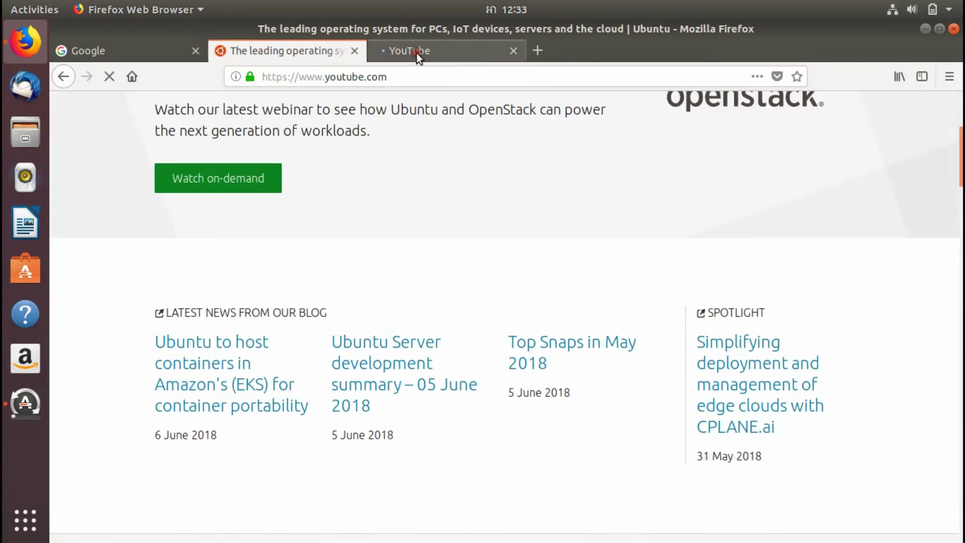
click(416, 53)
scroll(581, 282, down, 6)
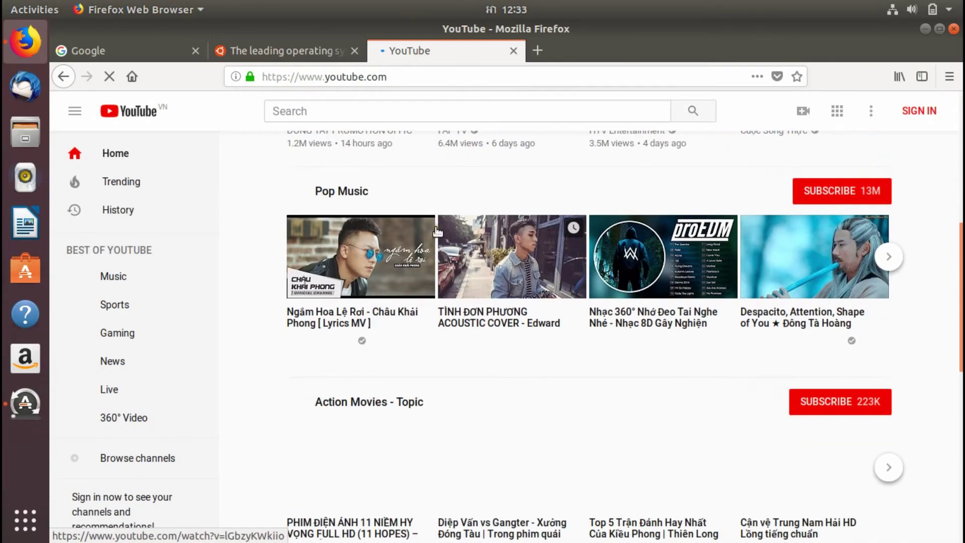
Step: Close the YouTube tab and quit Firefox, confirming Close tabs, then bring the updater forward
click(513, 51)
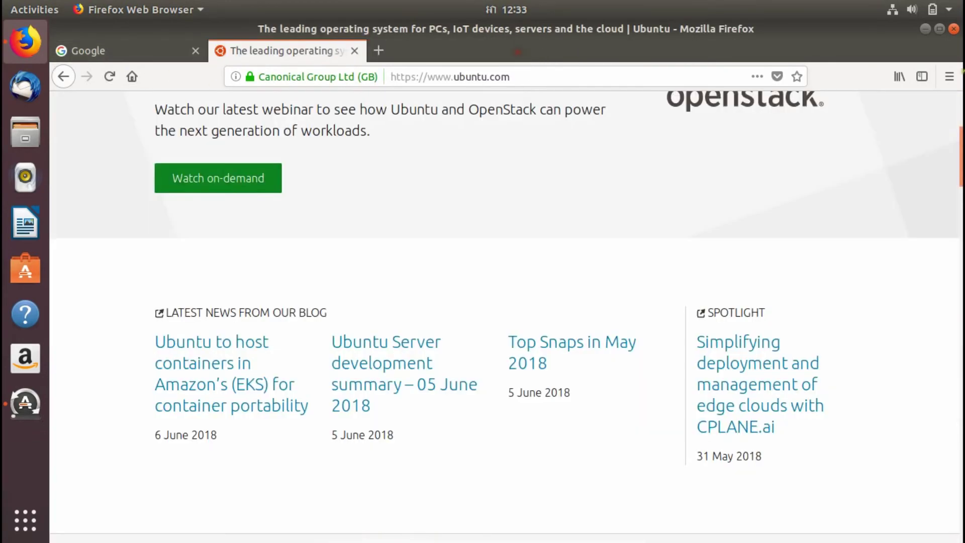
click(954, 28)
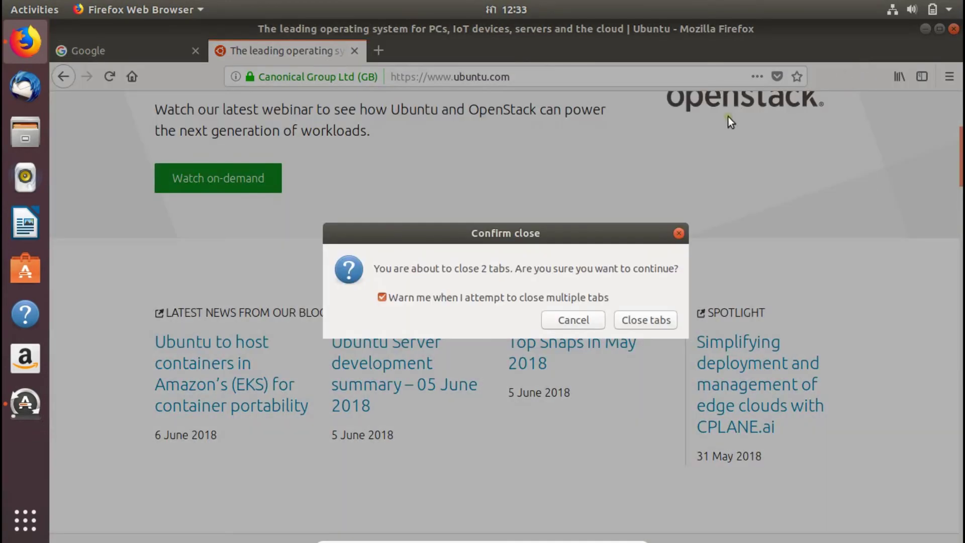
click(639, 324)
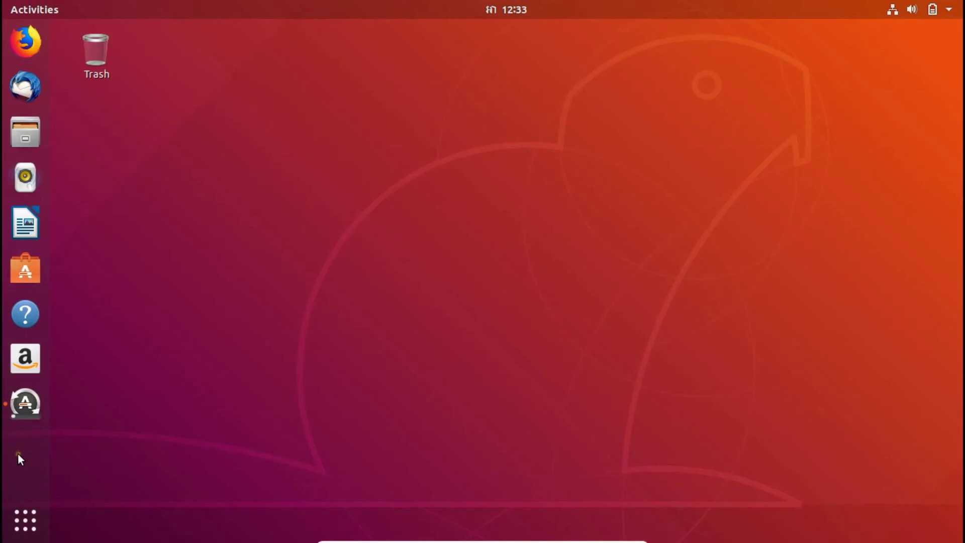
click(25, 404)
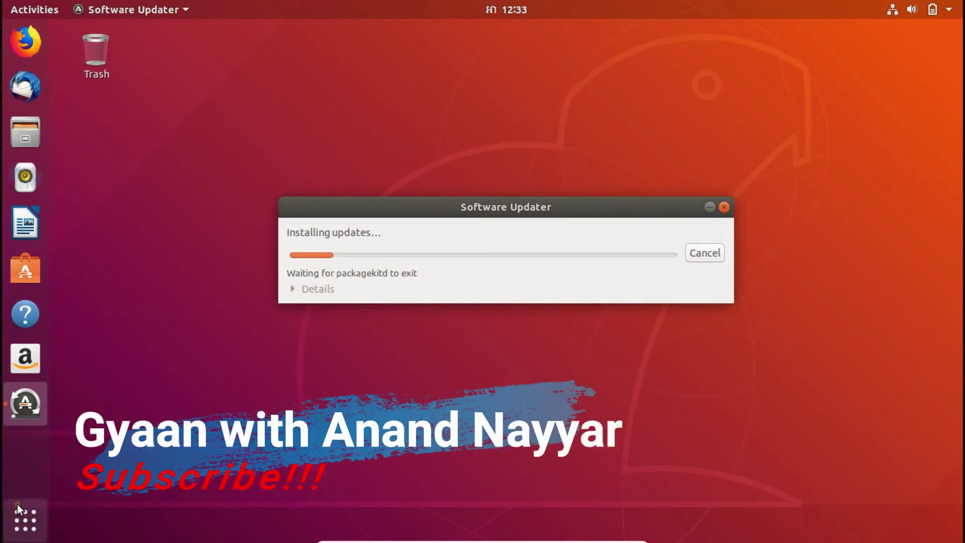
Step: Open Files and look through Desktop, Documents, Downloads, Music and Pictures
click(35, 134)
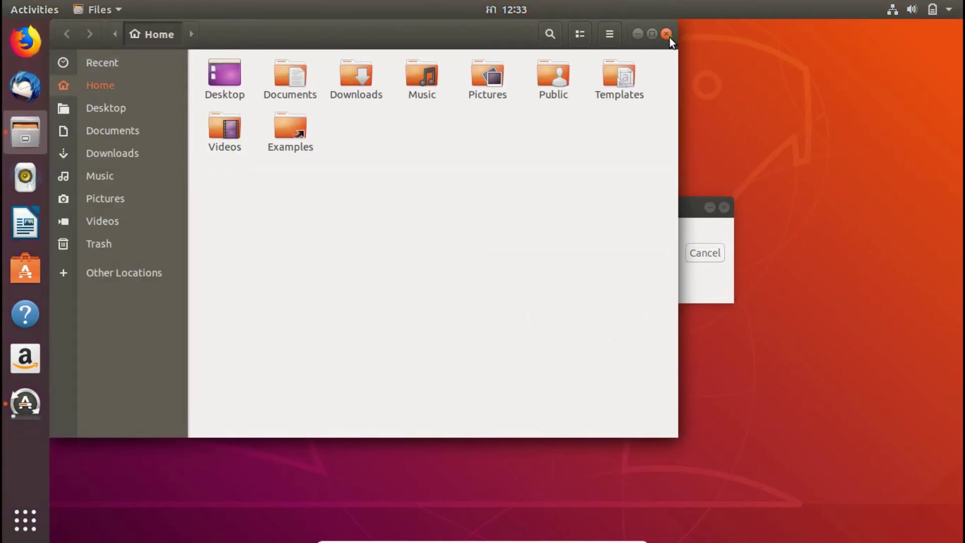
click(127, 106)
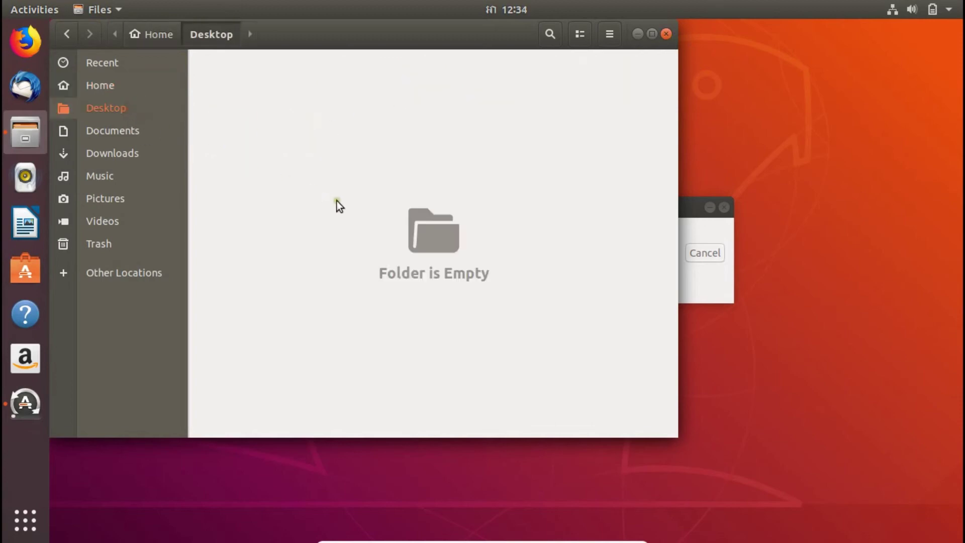
click(121, 132)
click(119, 155)
click(130, 178)
click(132, 200)
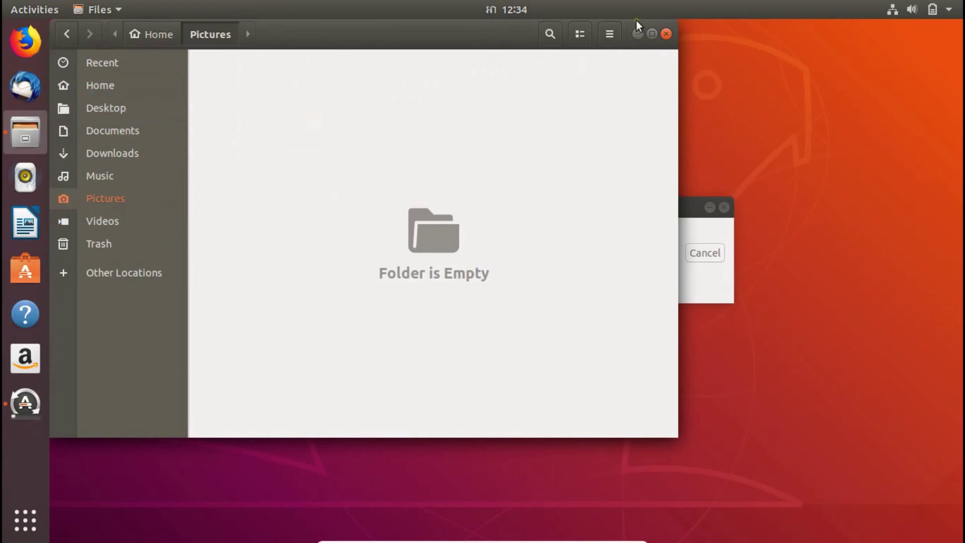
Step: Close Files and go to the Background settings via the desktop's Change Background
click(667, 34)
right_click(518, 104)
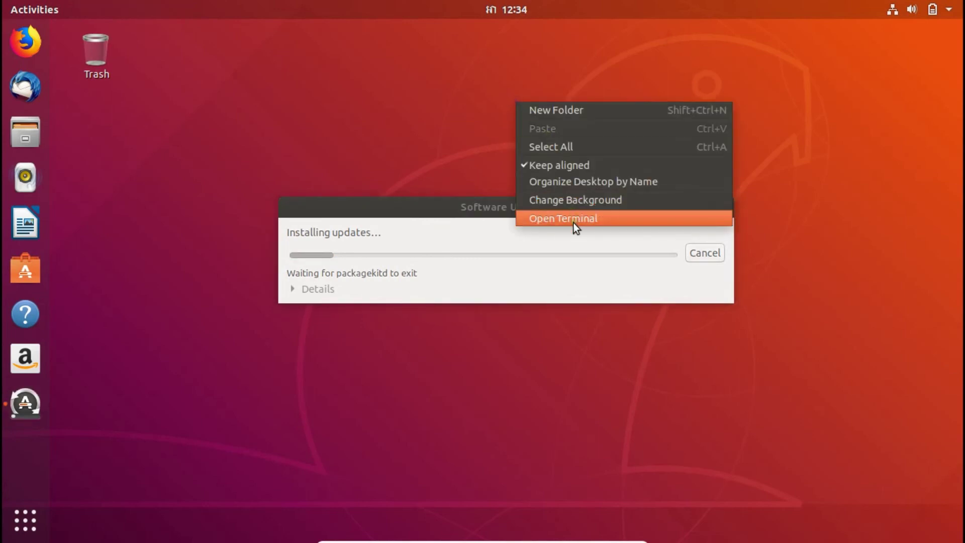
click(564, 203)
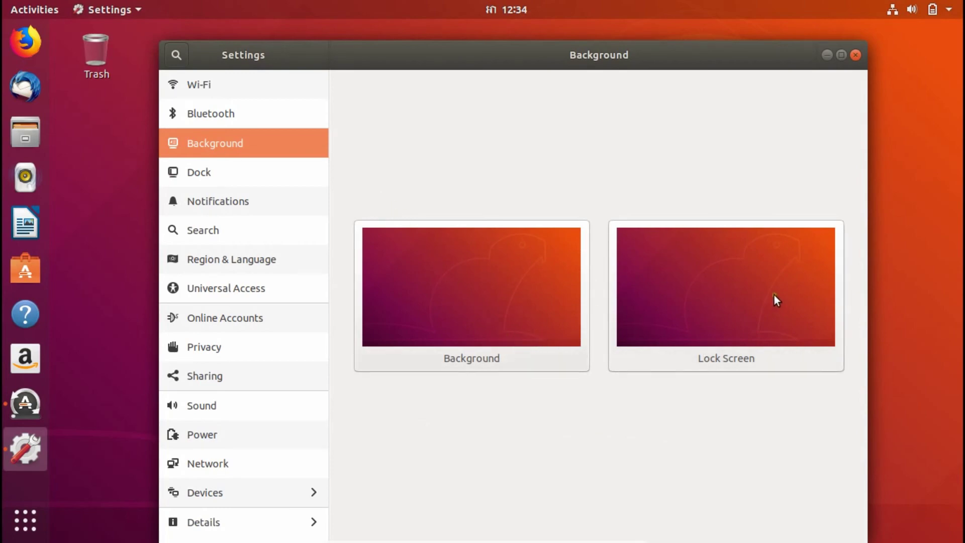
Step: Set the desktop background to the city skyline wallpaper after browsing Pictures and Colors
click(636, 291)
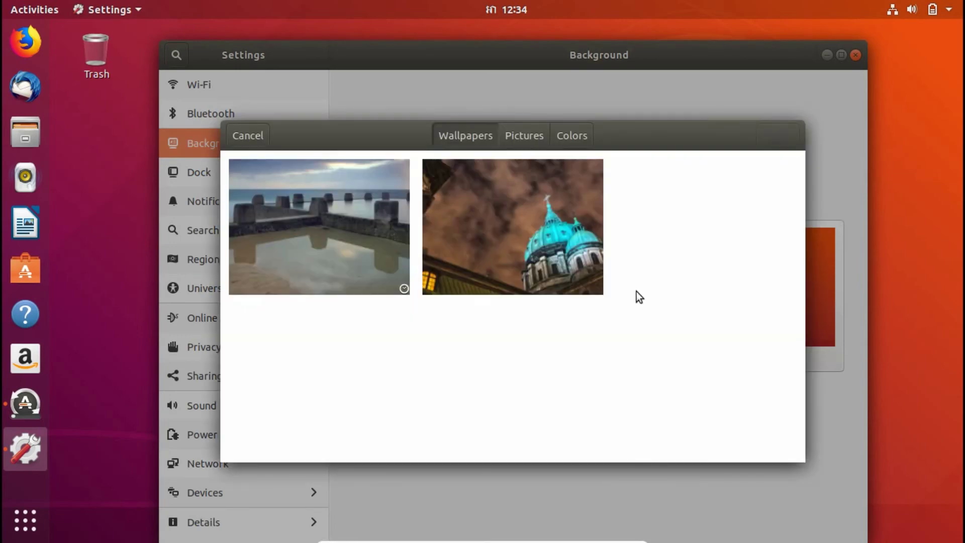
scroll(637, 288, down, 2)
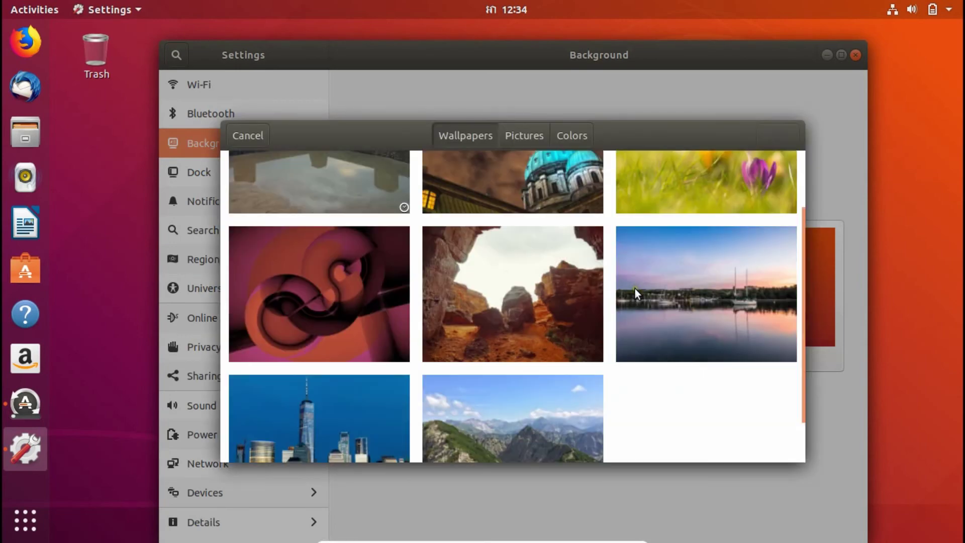
scroll(635, 288, down, 1)
click(525, 138)
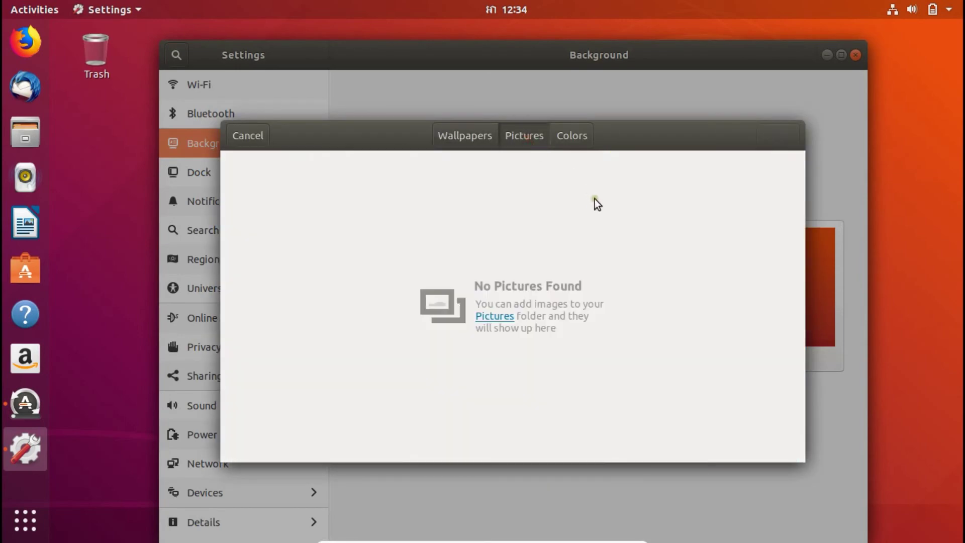
click(571, 136)
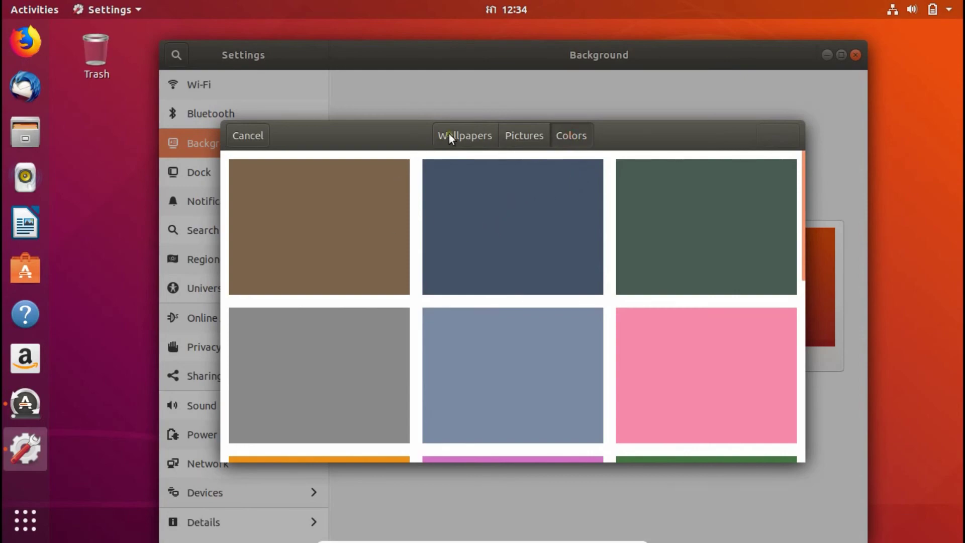
click(445, 136)
scroll(505, 260, down, 1)
scroll(506, 261, down, 5)
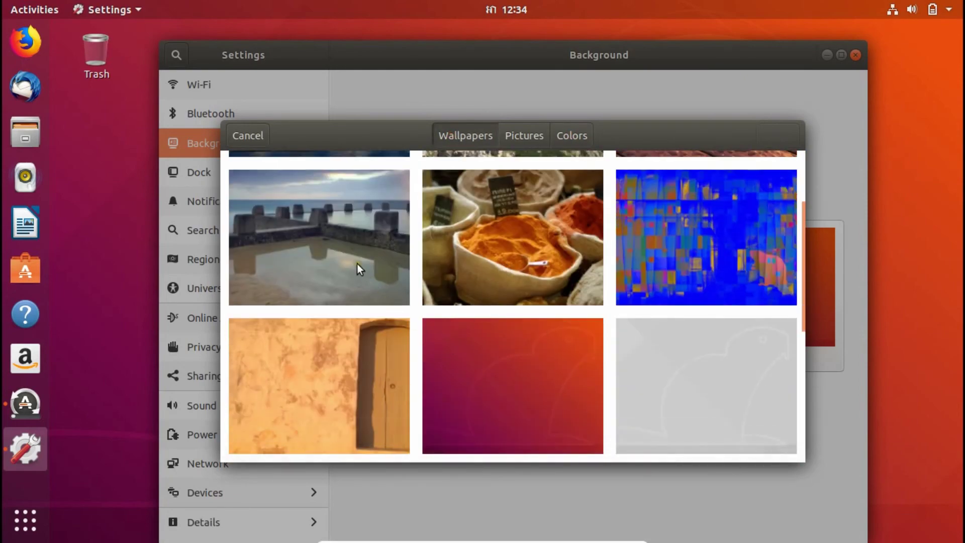
scroll(355, 265, up, 3)
click(353, 215)
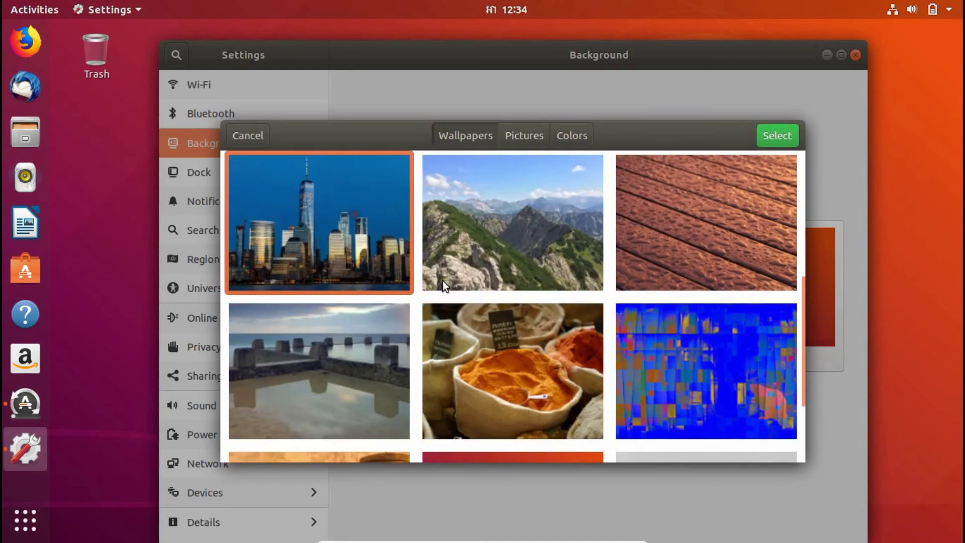
click(781, 144)
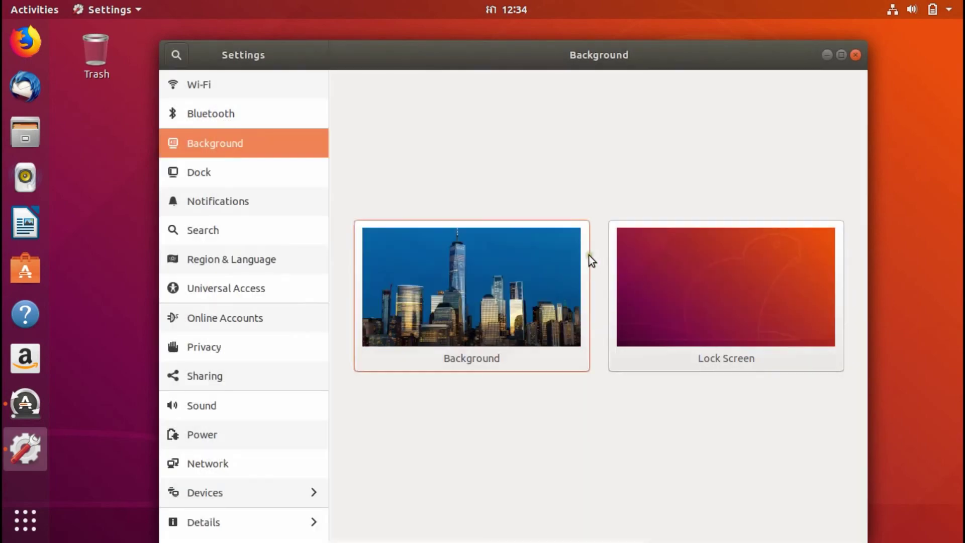
Step: Close Settings, then move the Software Updater window aside and minimize it
click(854, 55)
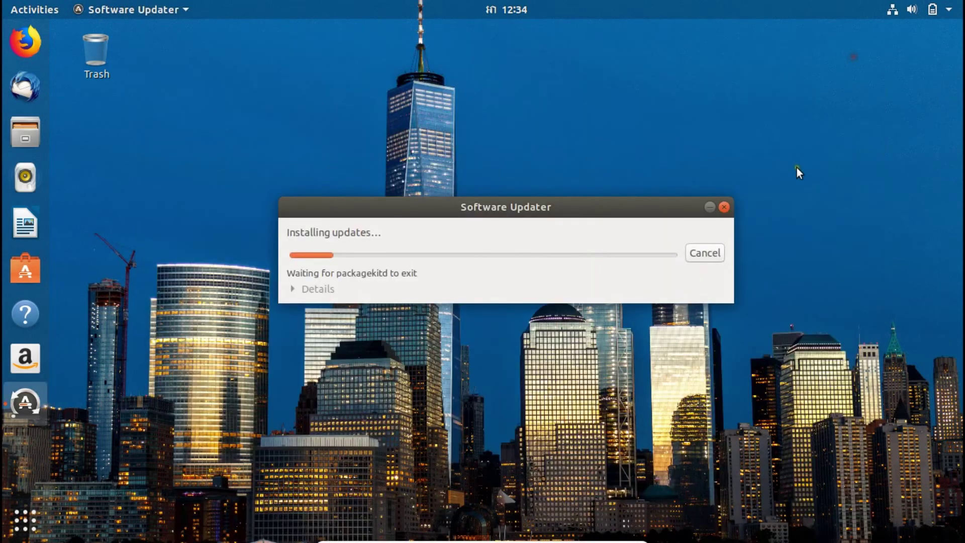
right_click(621, 105)
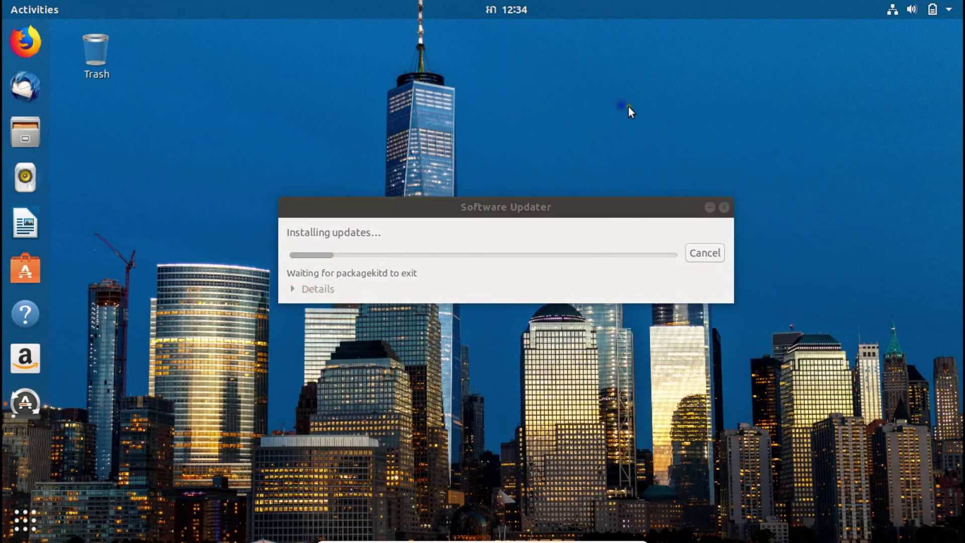
click(549, 209)
drag(550, 212, 433, 286)
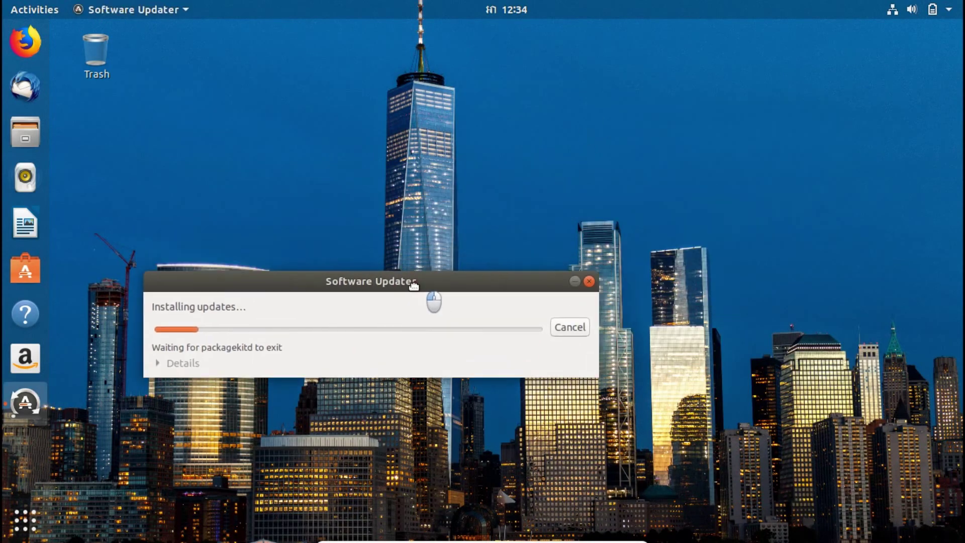
click(576, 281)
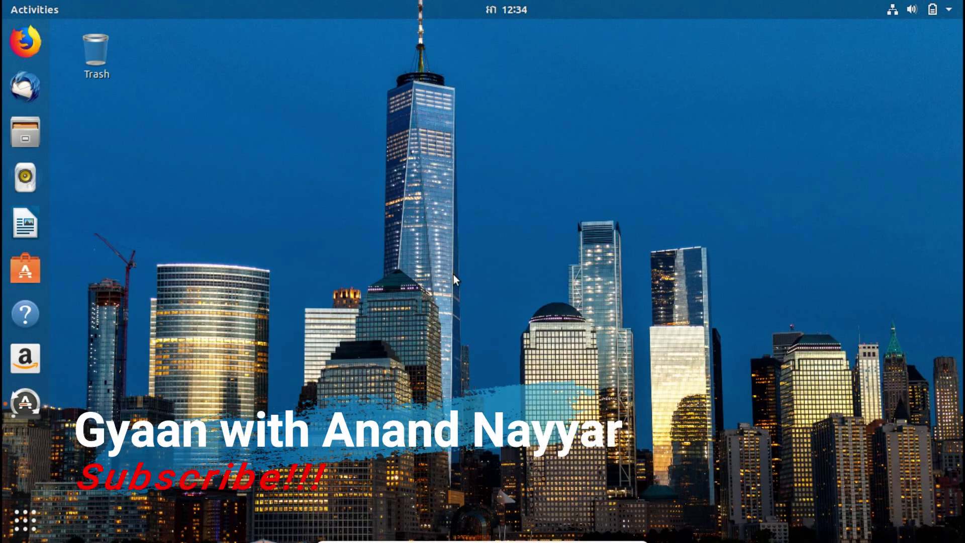
click(891, 14)
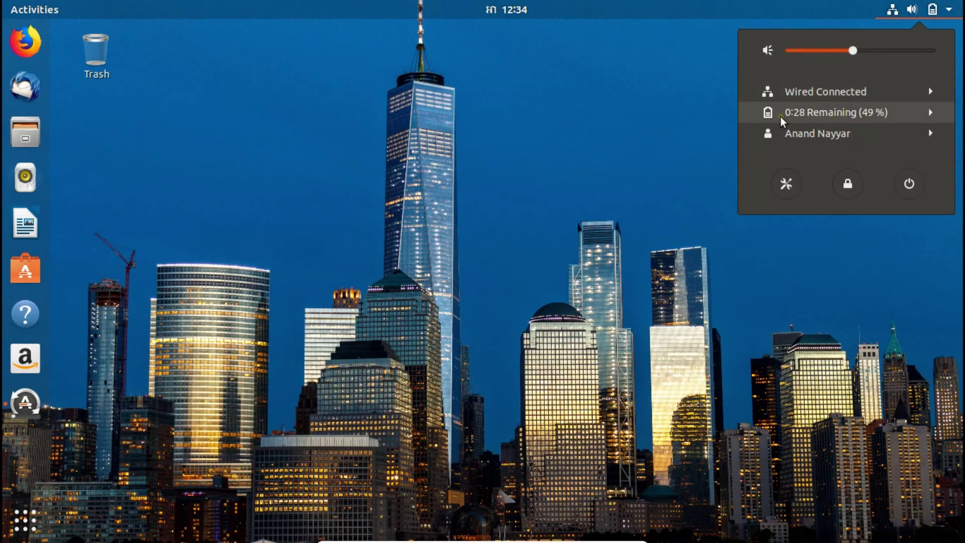
Step: View the current user's Account Settings, then close them
click(805, 138)
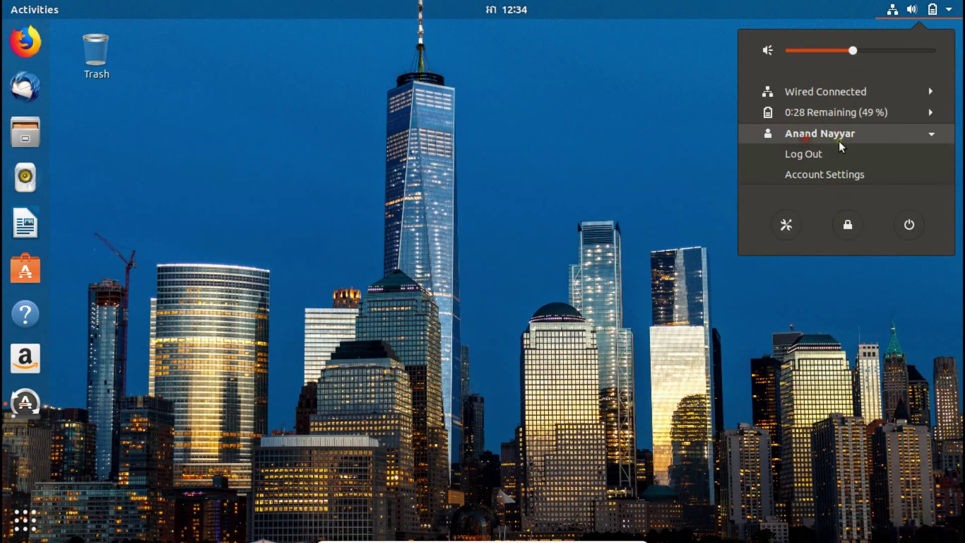
click(807, 176)
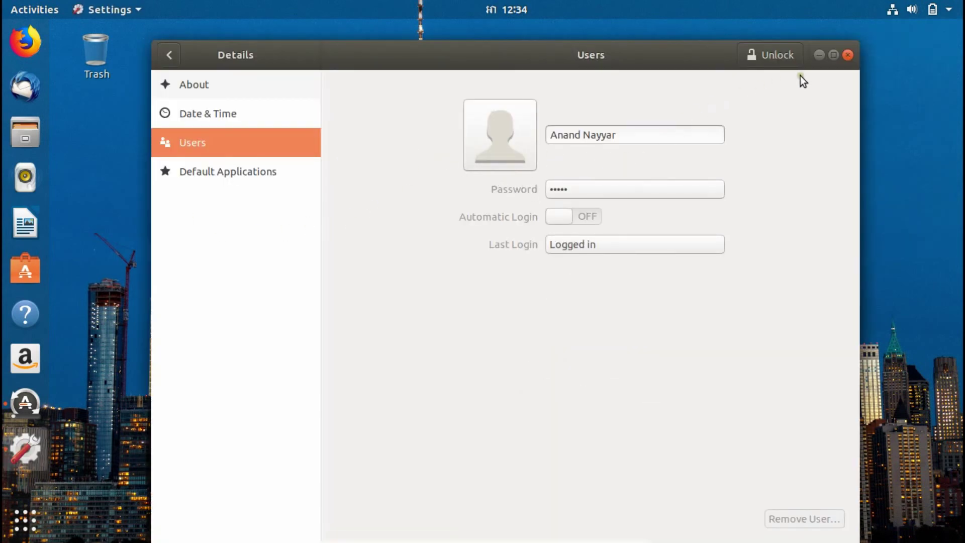
click(847, 56)
Step: Raise the system volume to maximum from the status menu
click(906, 11)
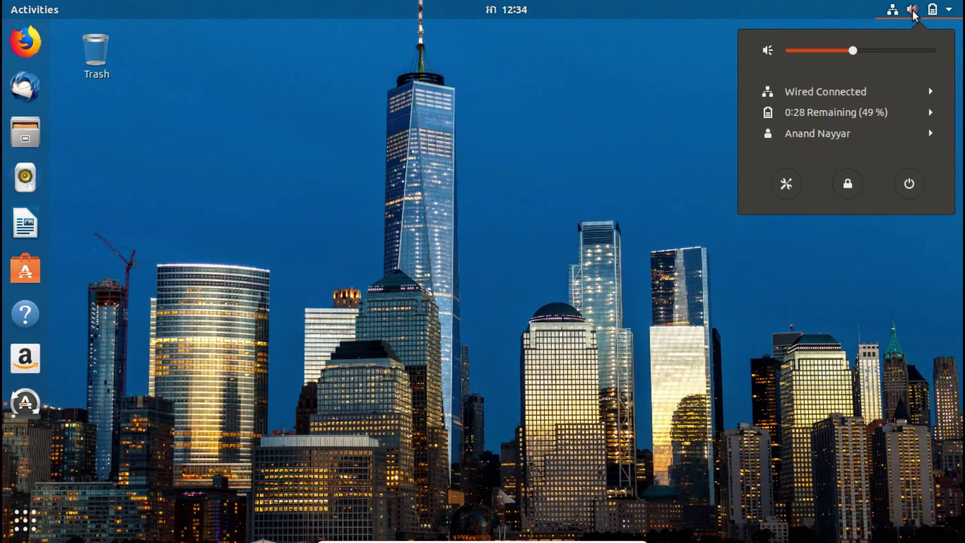
drag(857, 63, 948, 74)
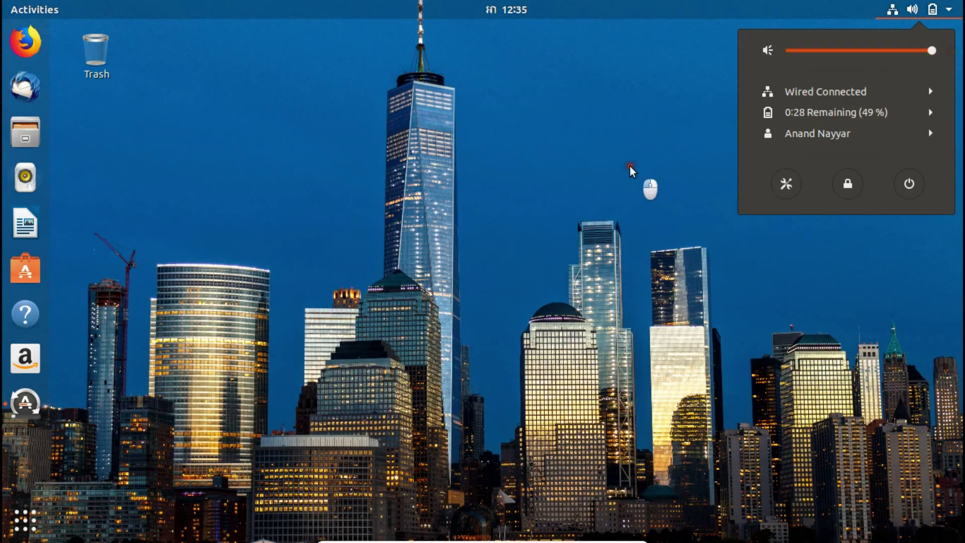
click(649, 188)
click(934, 14)
click(274, 222)
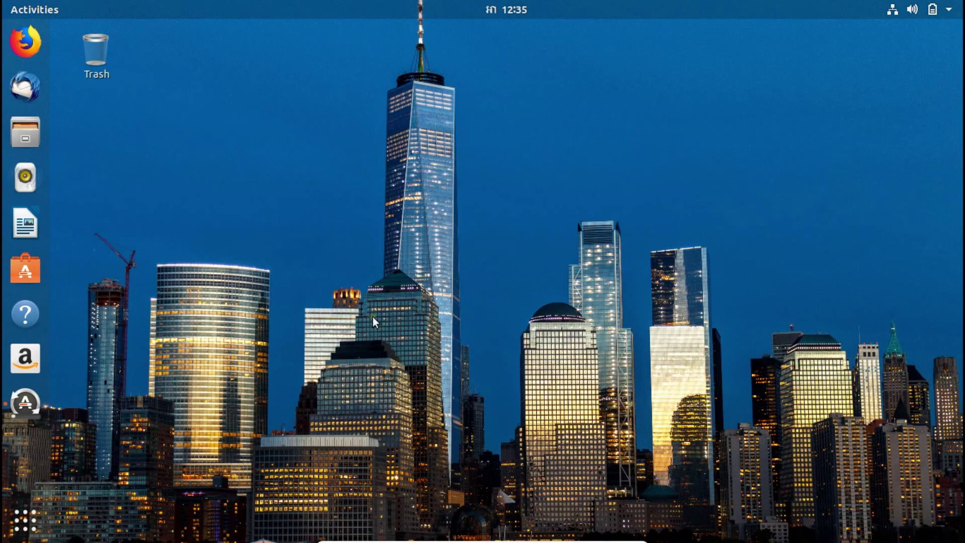
Step: Restore the Ubuntu 18.04 VM from full screen to a regular VirtualBox window
mouse_move(508, 540)
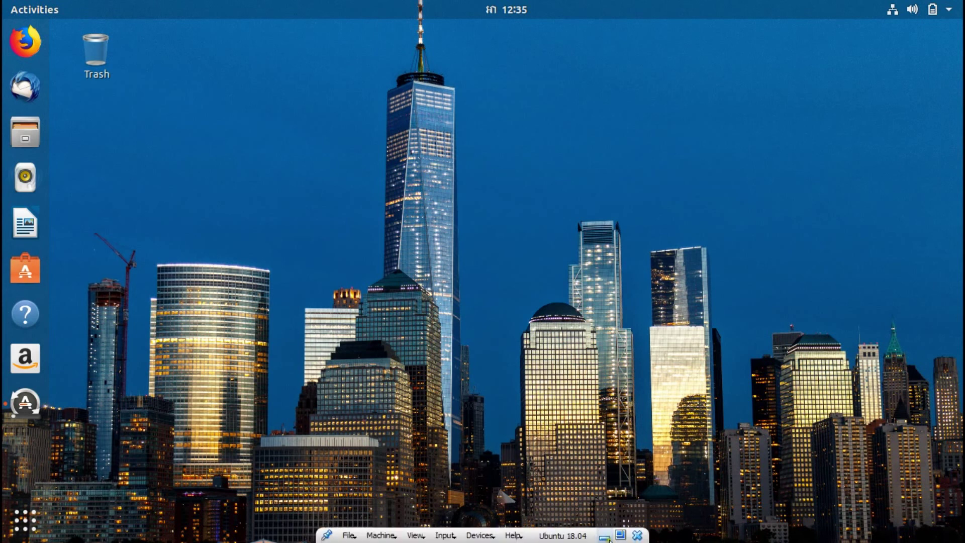
click(621, 535)
click(537, 536)
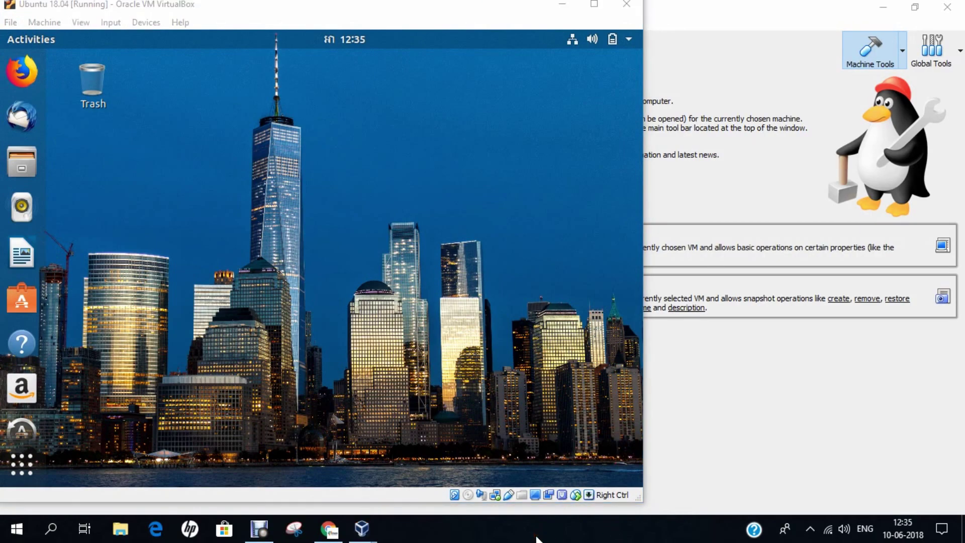